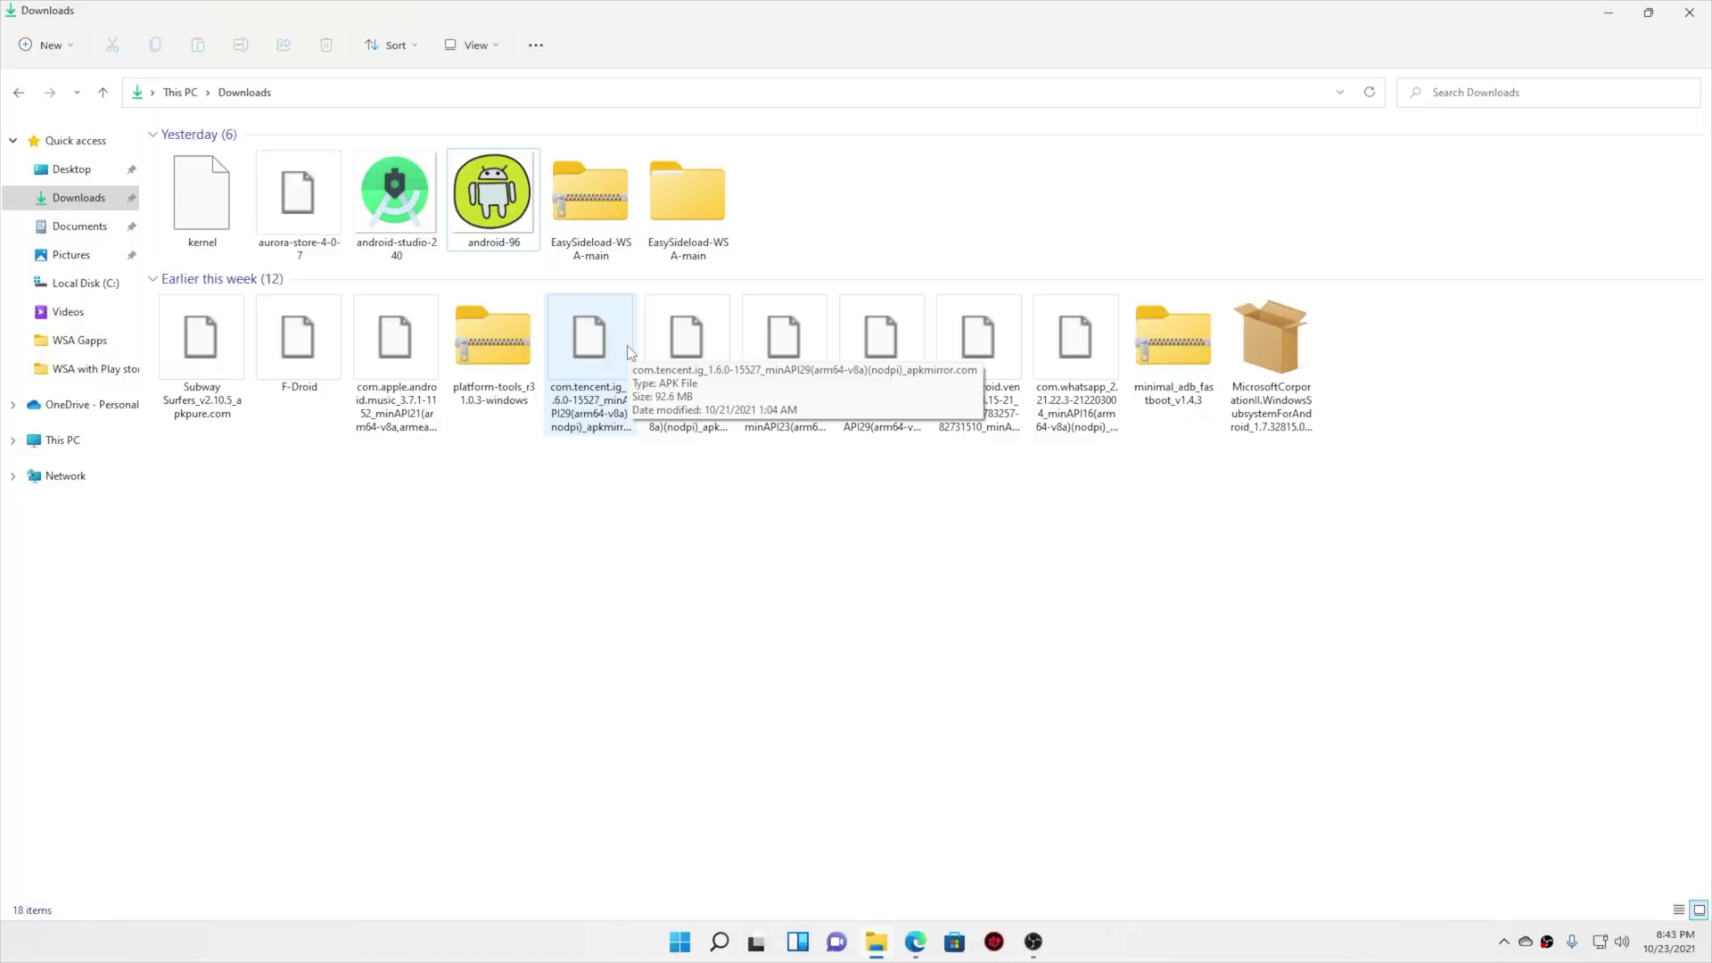
- Try dropping android-96 onto the taskbar icons, then drag it to Show Desktop to reveal the desktop
{"action": "left_click_drag", "start_coordinate": [493, 191], "coordinate": [717, 938]}
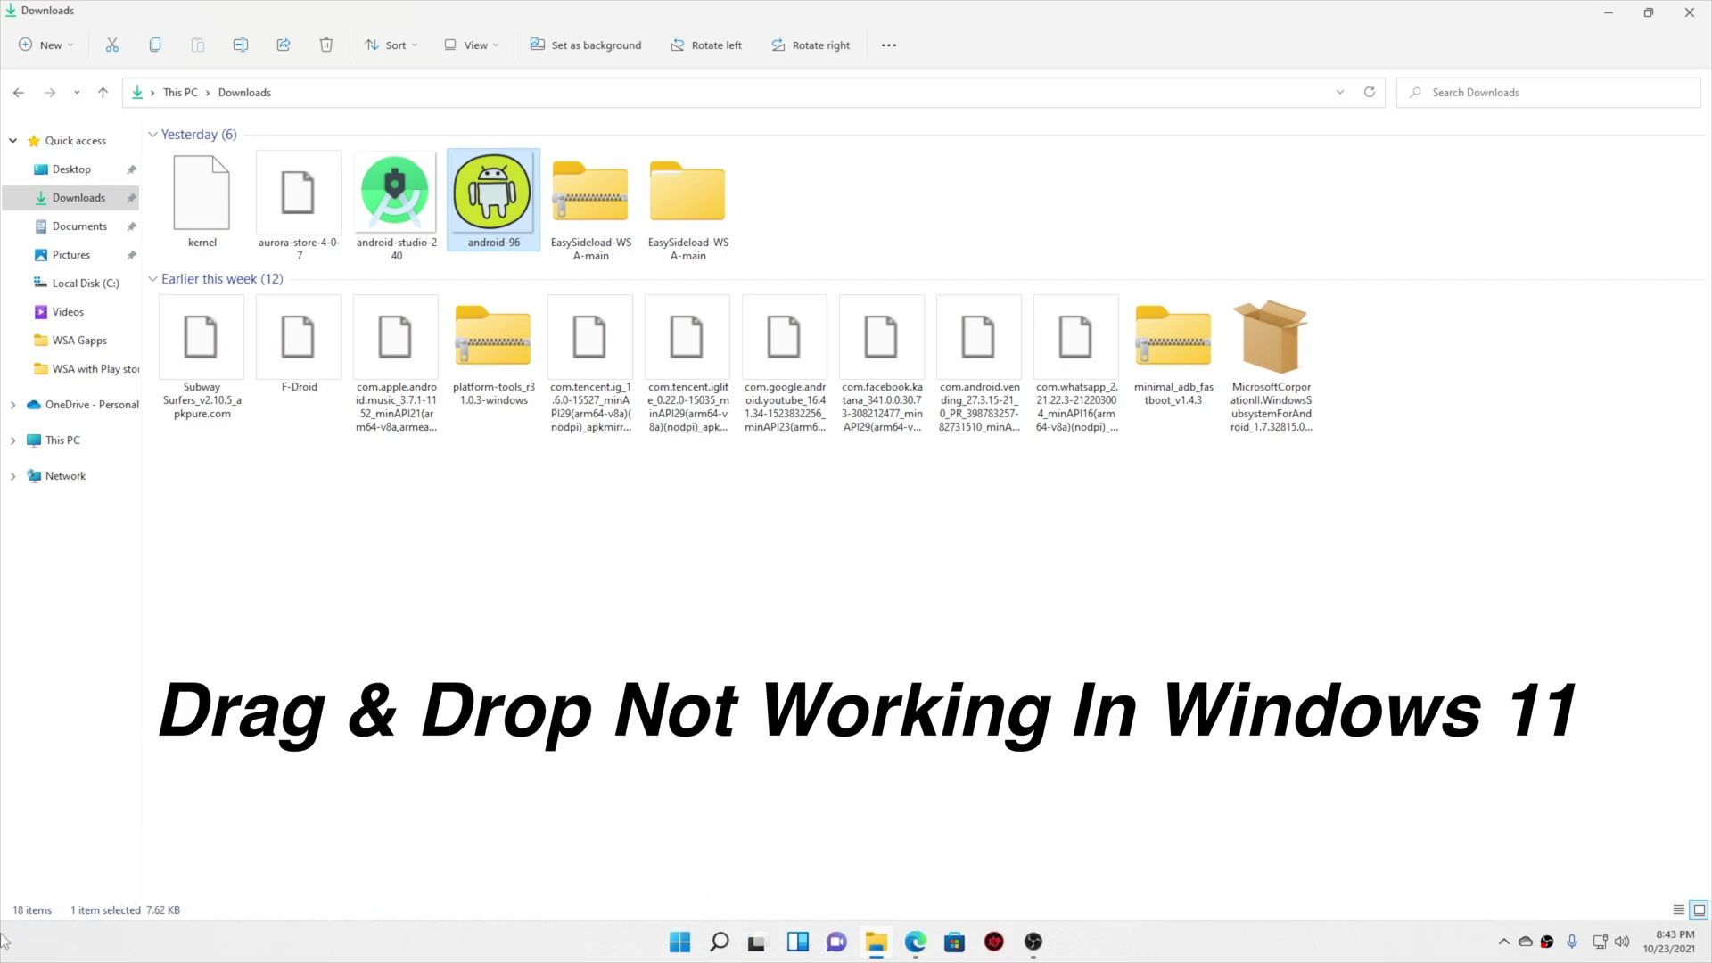
{"action": "left_click_drag", "start_coordinate": [5, 941], "coordinate": [1699, 932]}
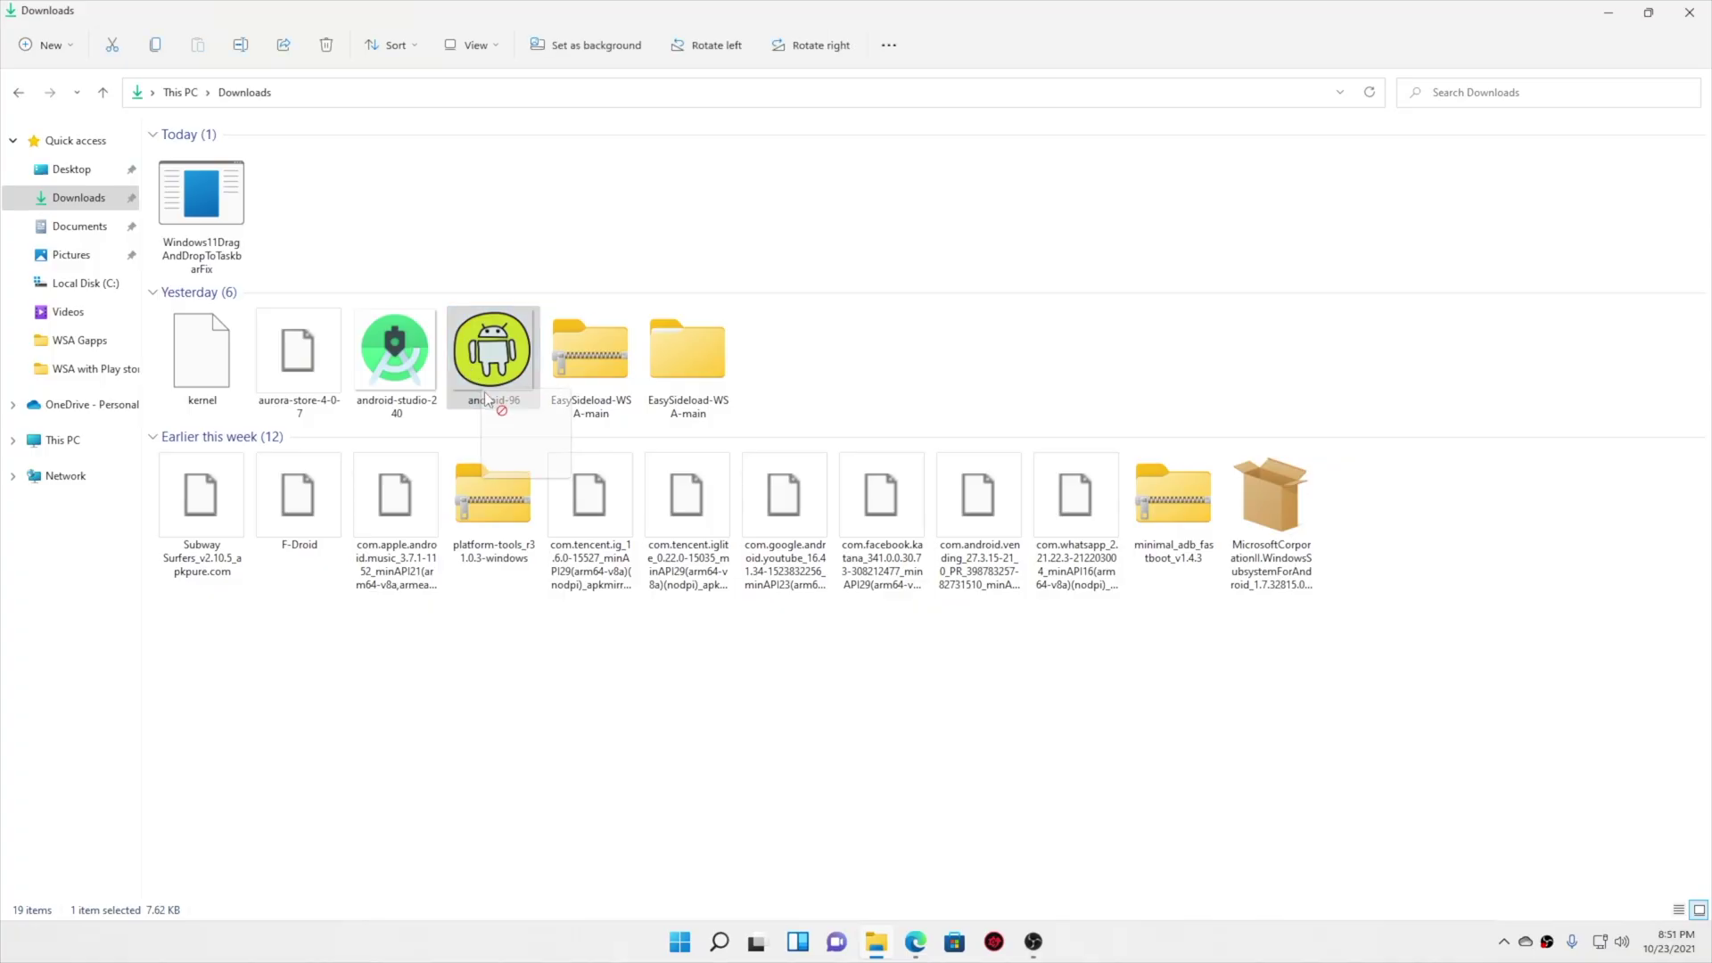
{"action": "left_click_drag", "start_coordinate": [1593, 861], "coordinate": [15, 205]}
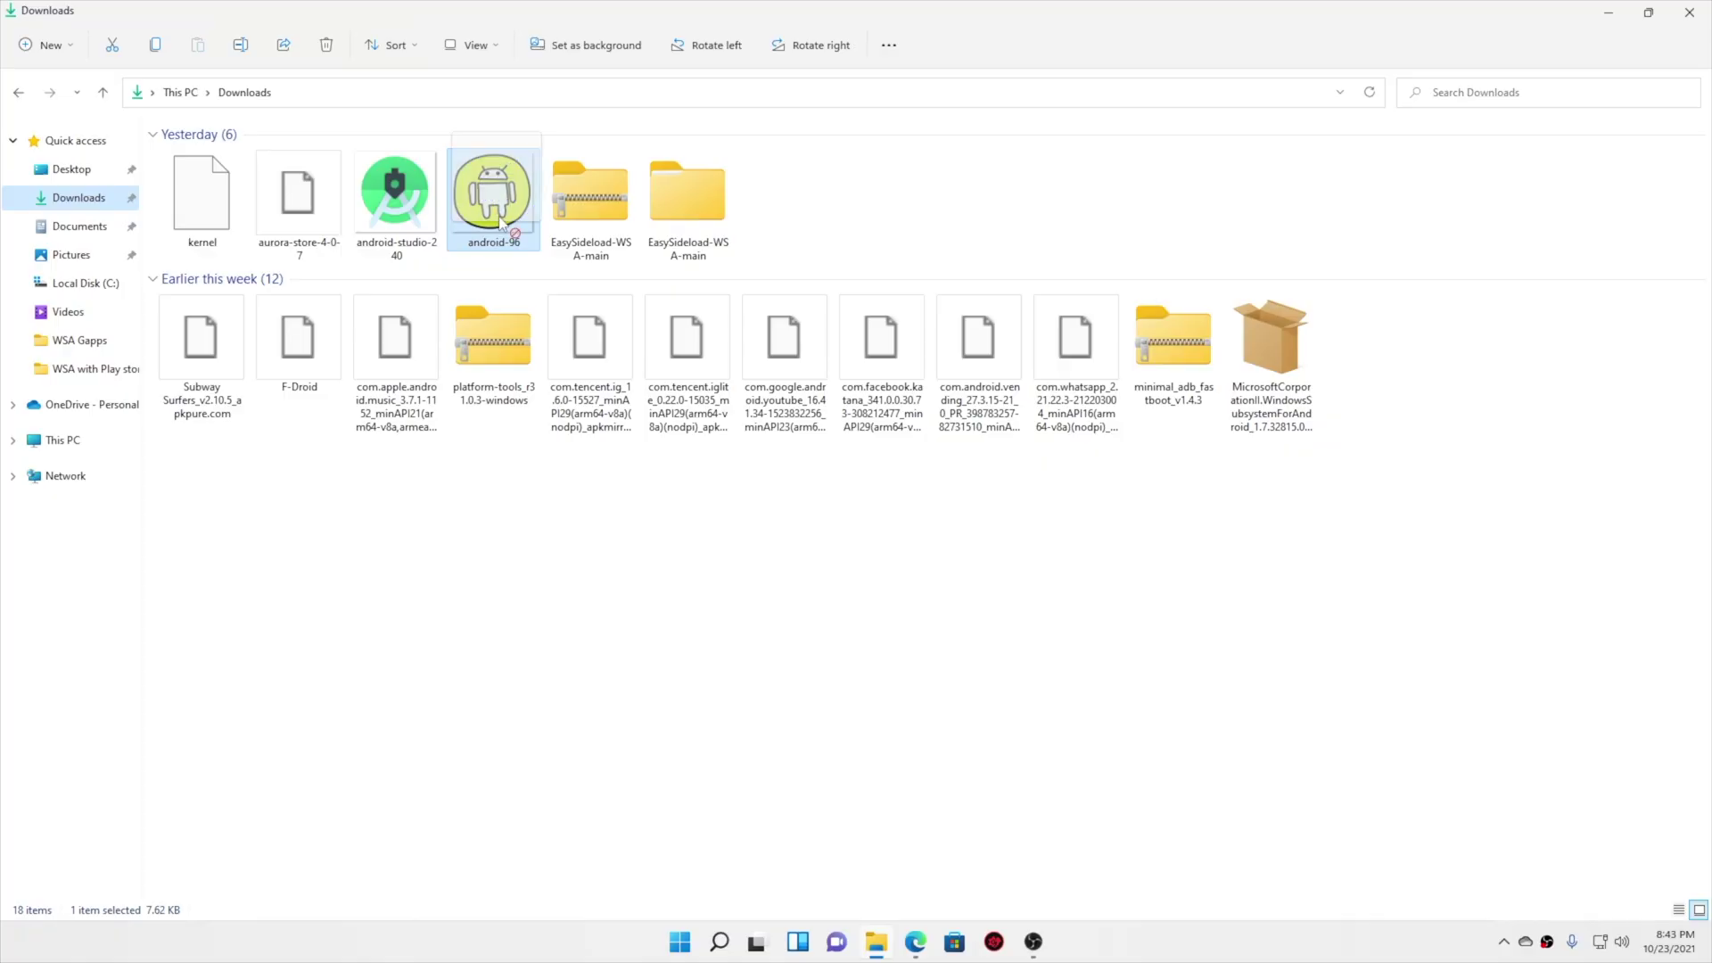
- Snap Downloads beside Edge, drag android-96 onto ufile.io to upload it, then close Explorer
{"action": "left_click_drag", "start_coordinate": [493, 192], "coordinate": [1636, 936]}
{"action": "left_click_drag", "start_coordinate": [500, 206], "coordinate": [891, 713]}
{"action": "key", "text": "super+Right"}
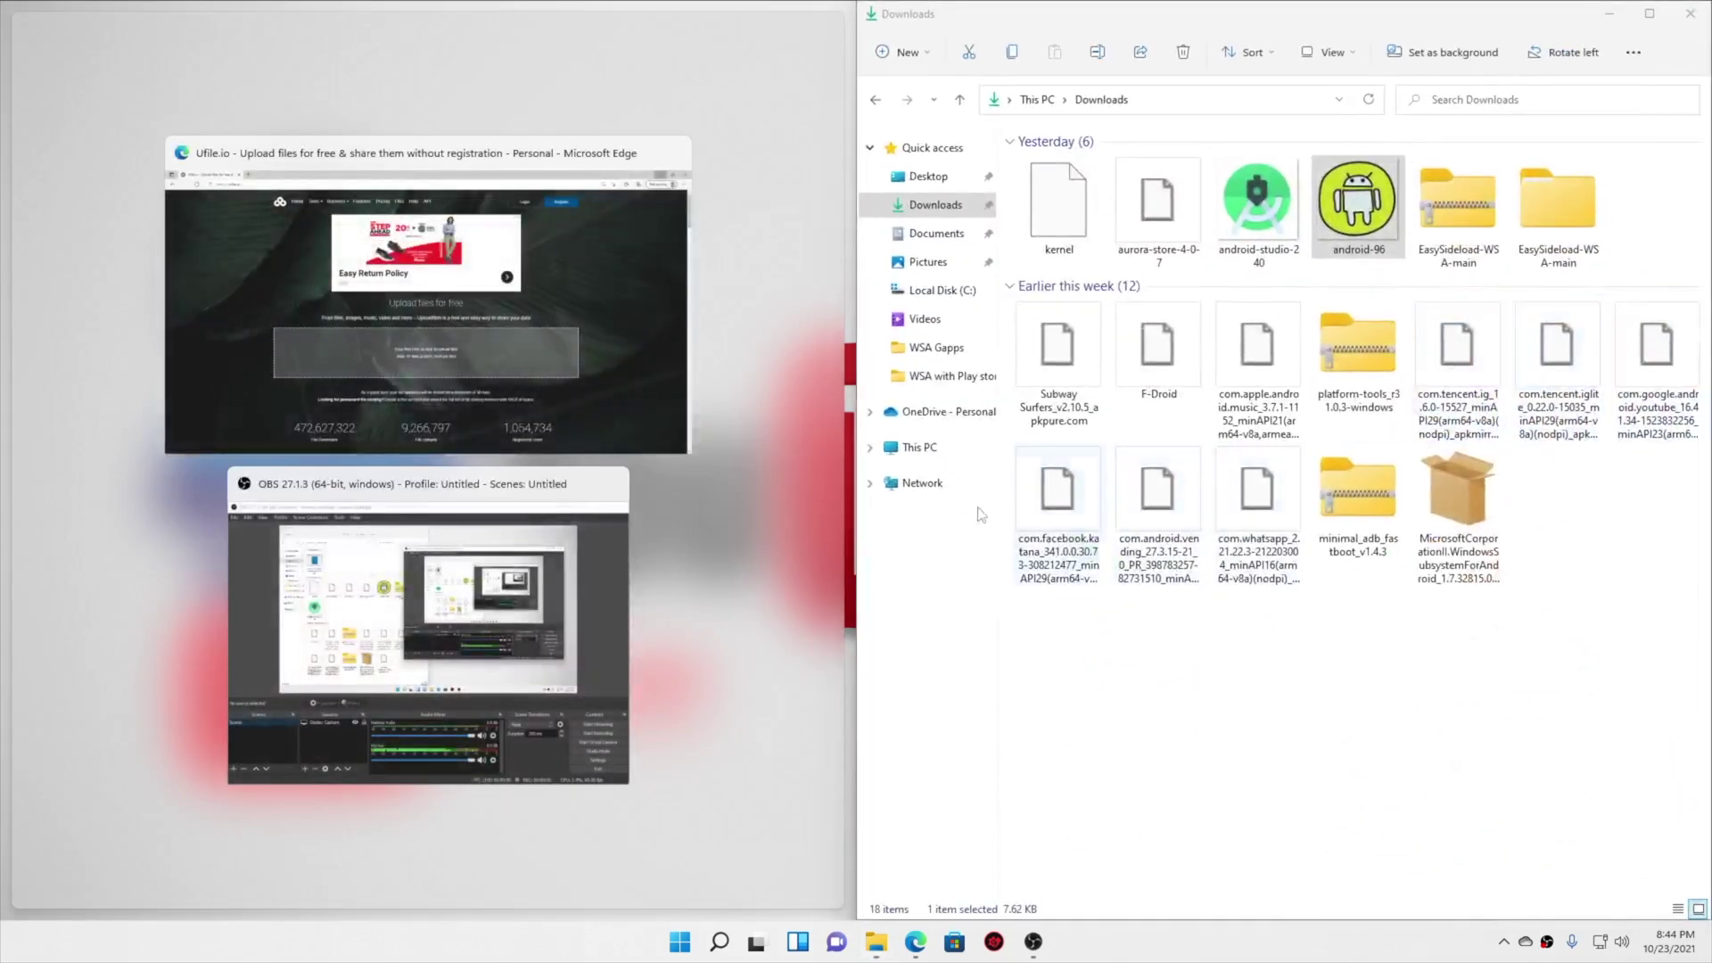
{"action": "left_click", "coordinate": [428, 294]}
{"action": "left_click_drag", "start_coordinate": [1357, 205], "coordinate": [296, 631]}
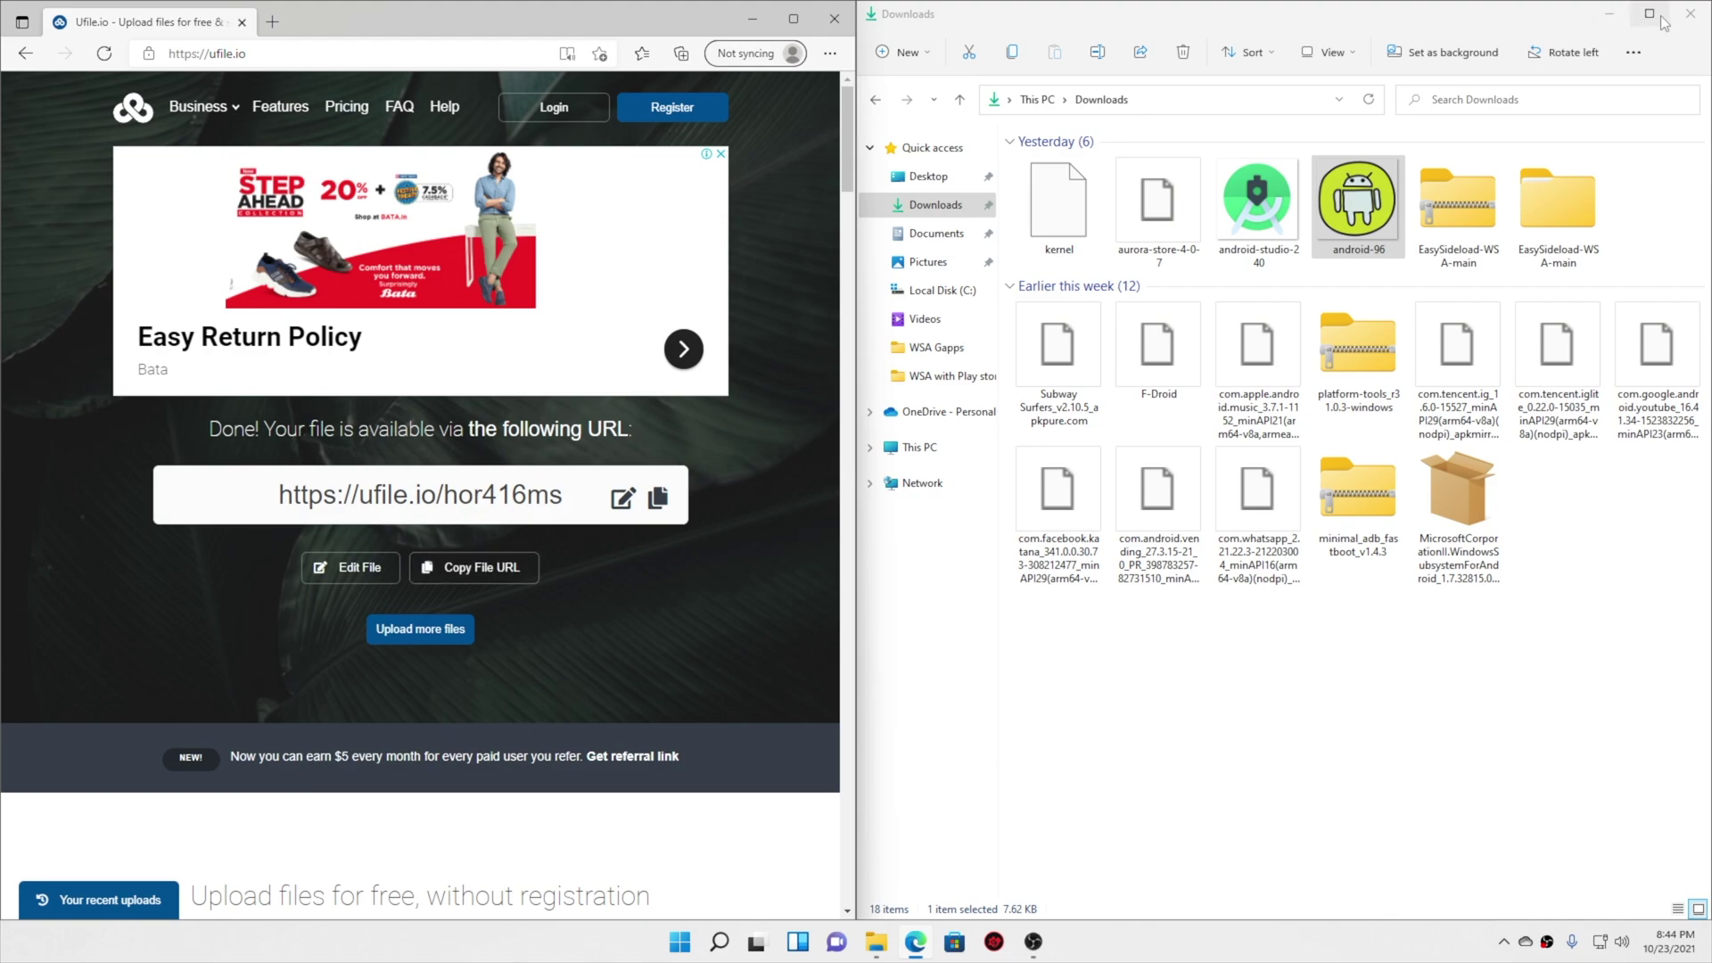
{"action": "left_click", "coordinate": [1689, 13]}
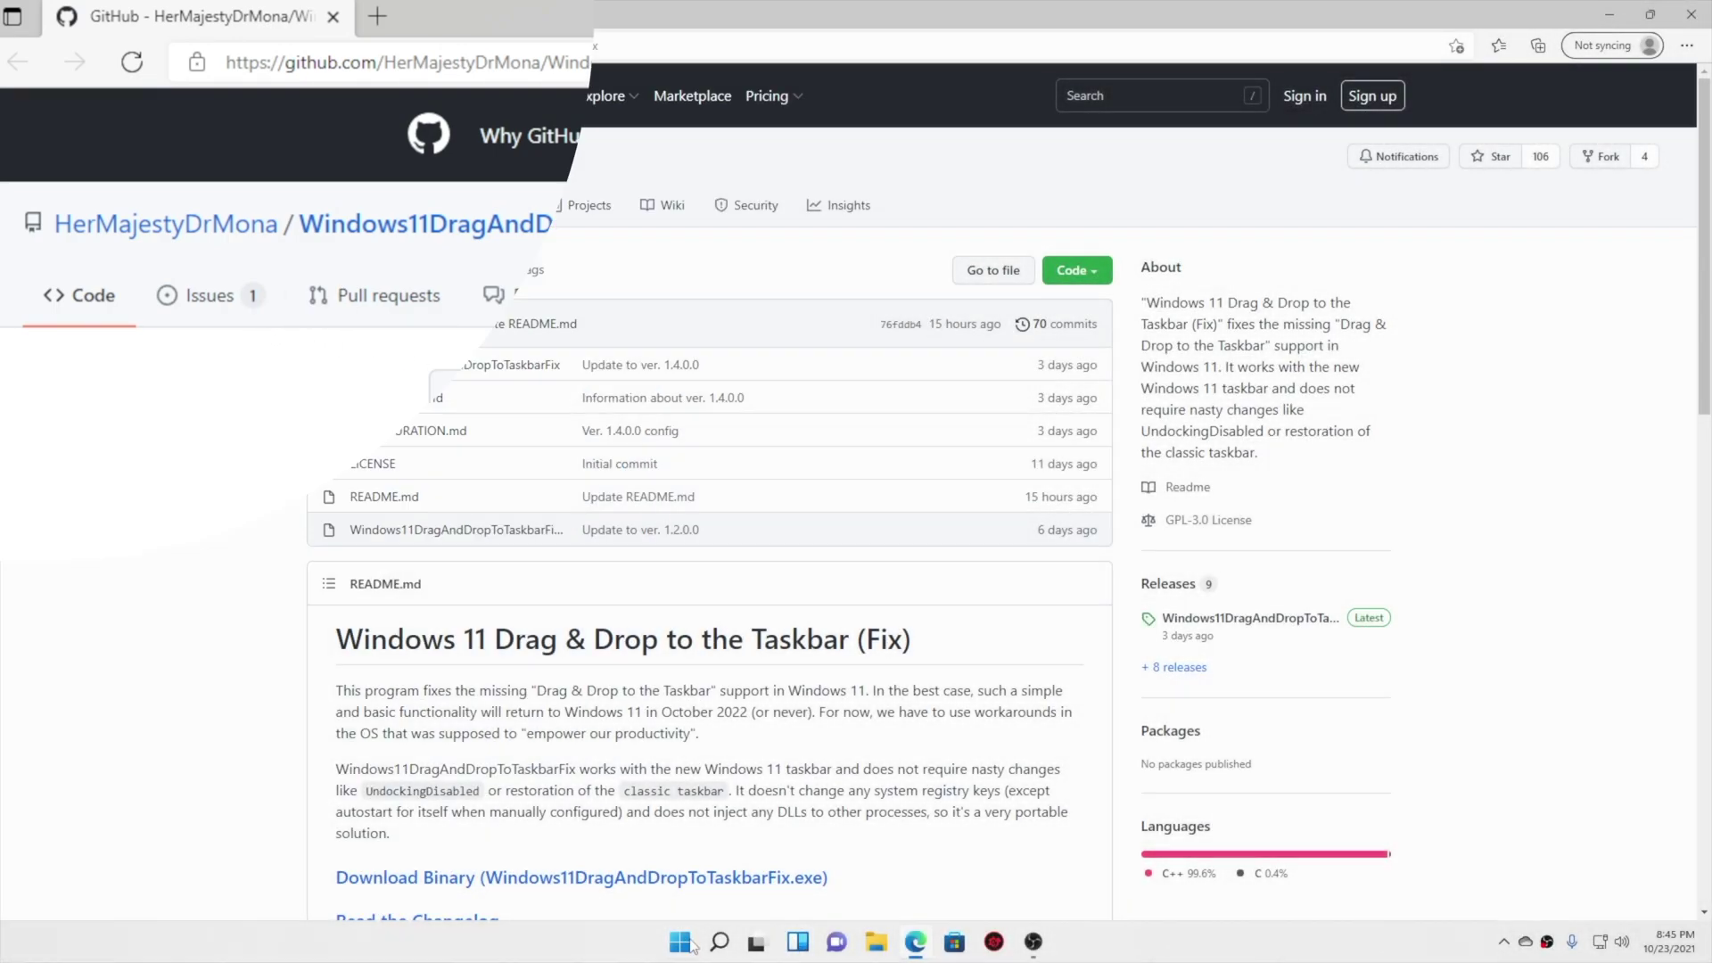
- Scroll through the README and follow the Download Binary link to the Releases page
{"action": "scroll", "coordinate": [865, 549], "scroll_direction": "down", "scroll_amount": 4}
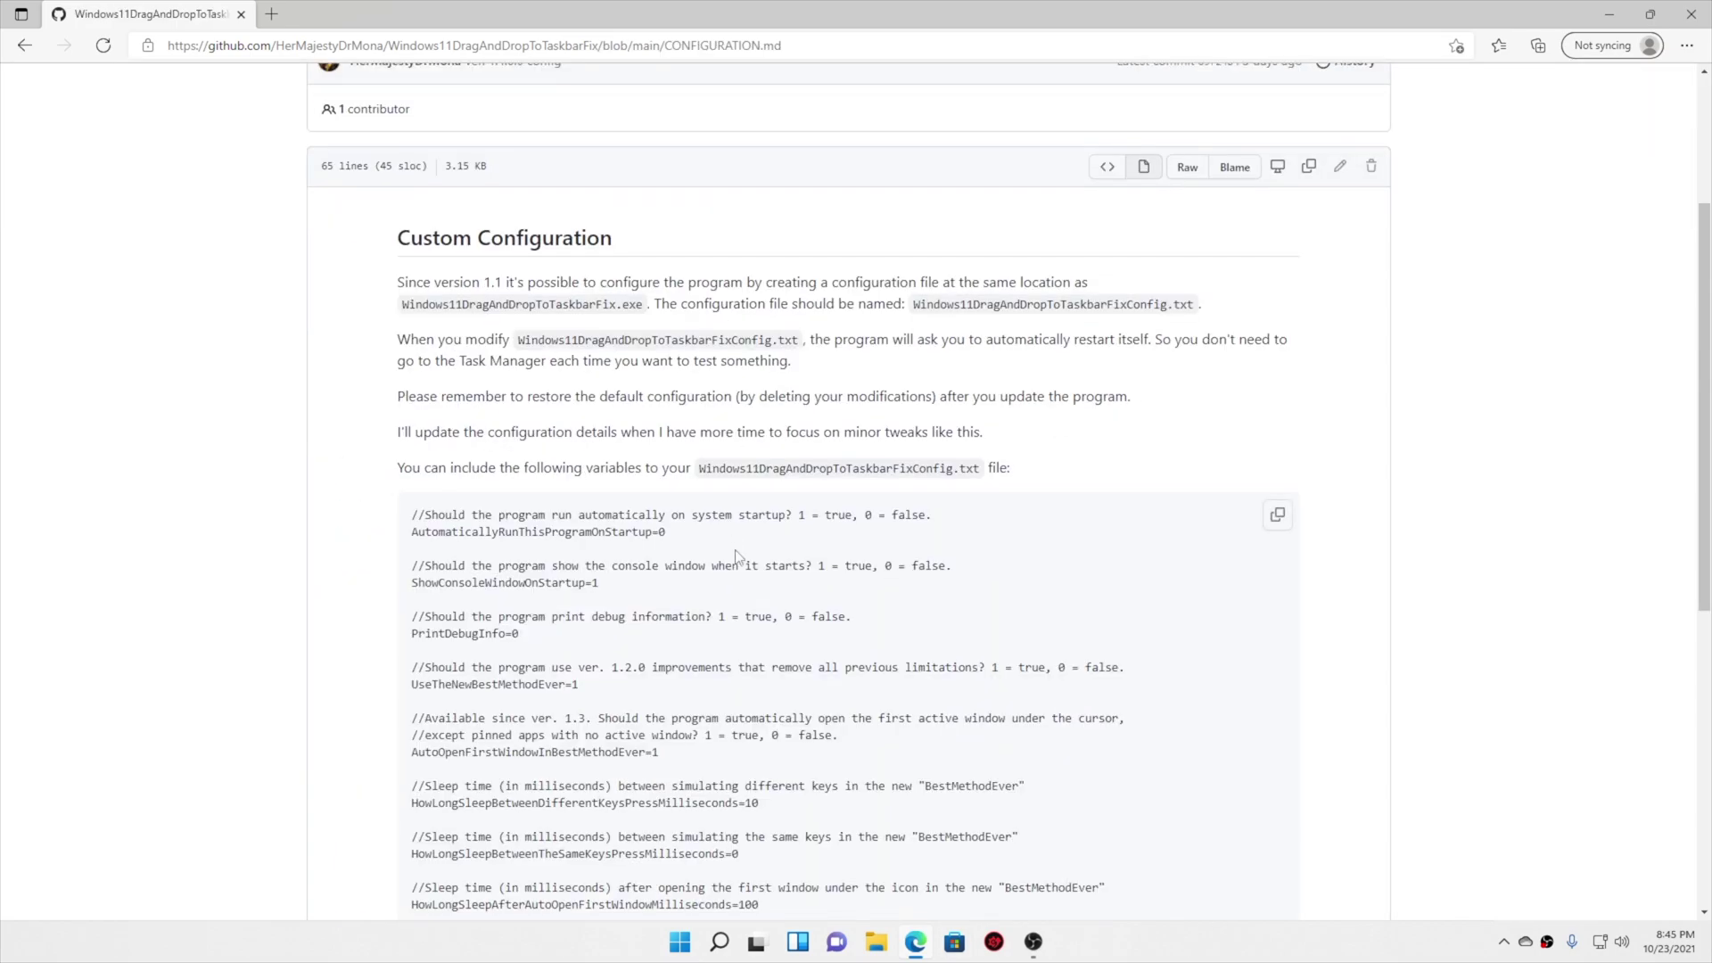
{"action": "scroll", "coordinate": [740, 562], "scroll_direction": "down", "scroll_amount": 3}
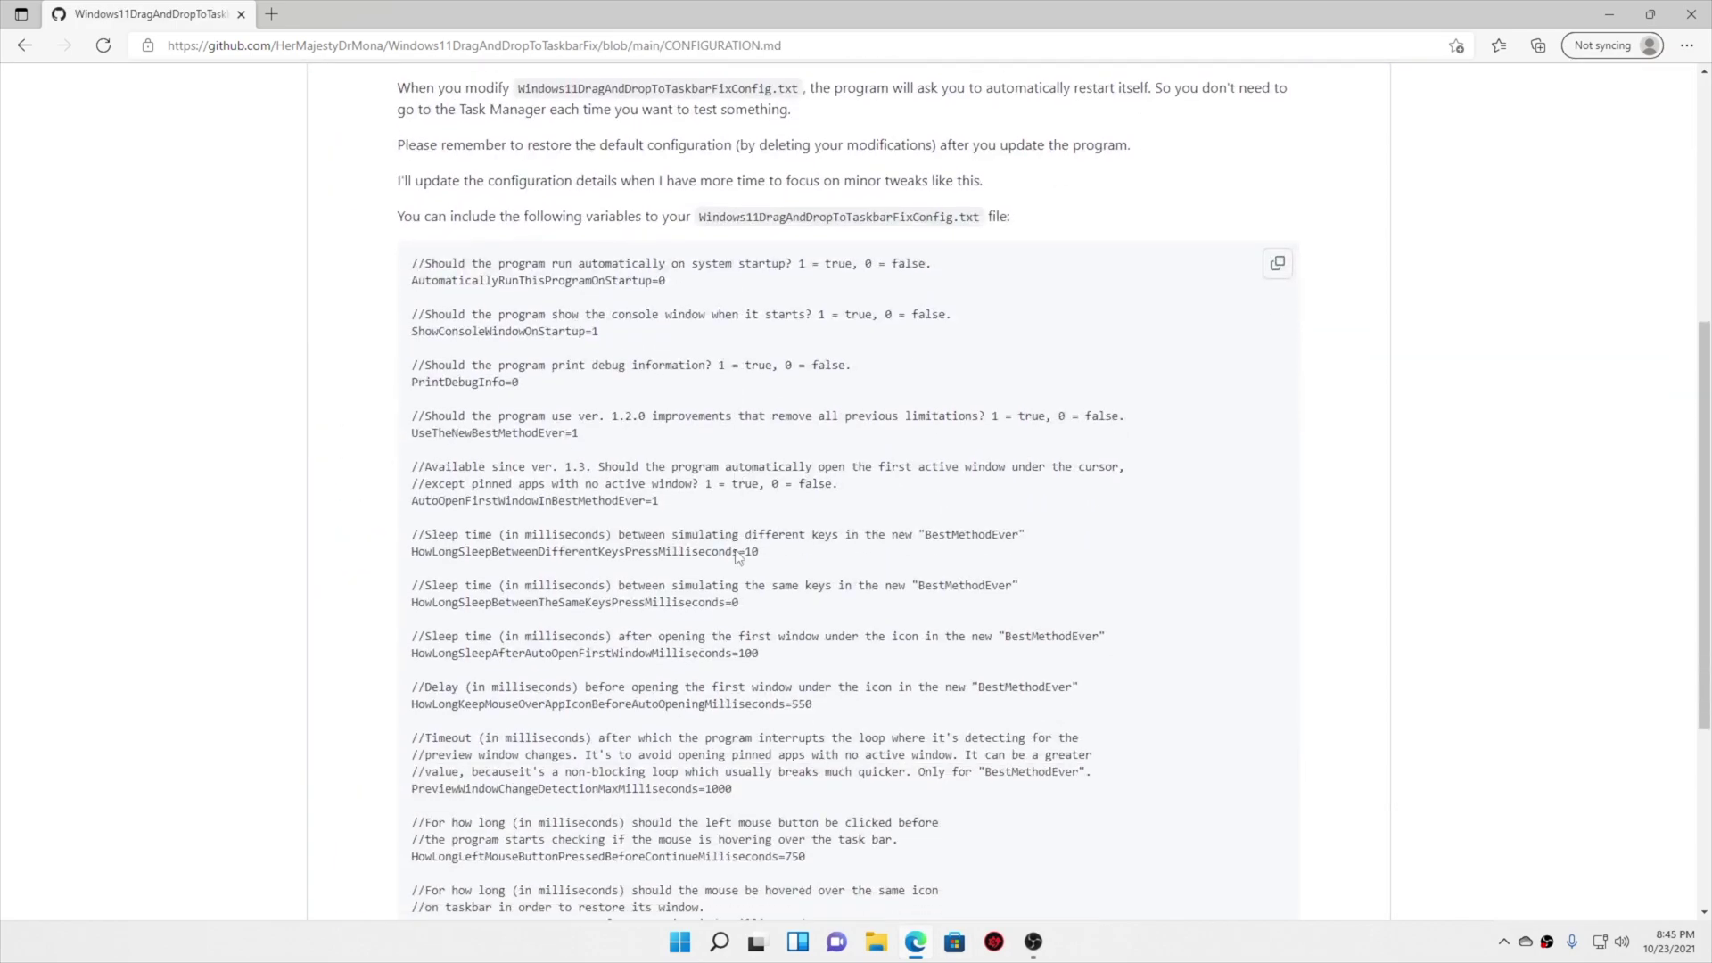
{"action": "scroll", "coordinate": [740, 535], "scroll_direction": "down", "scroll_amount": 2}
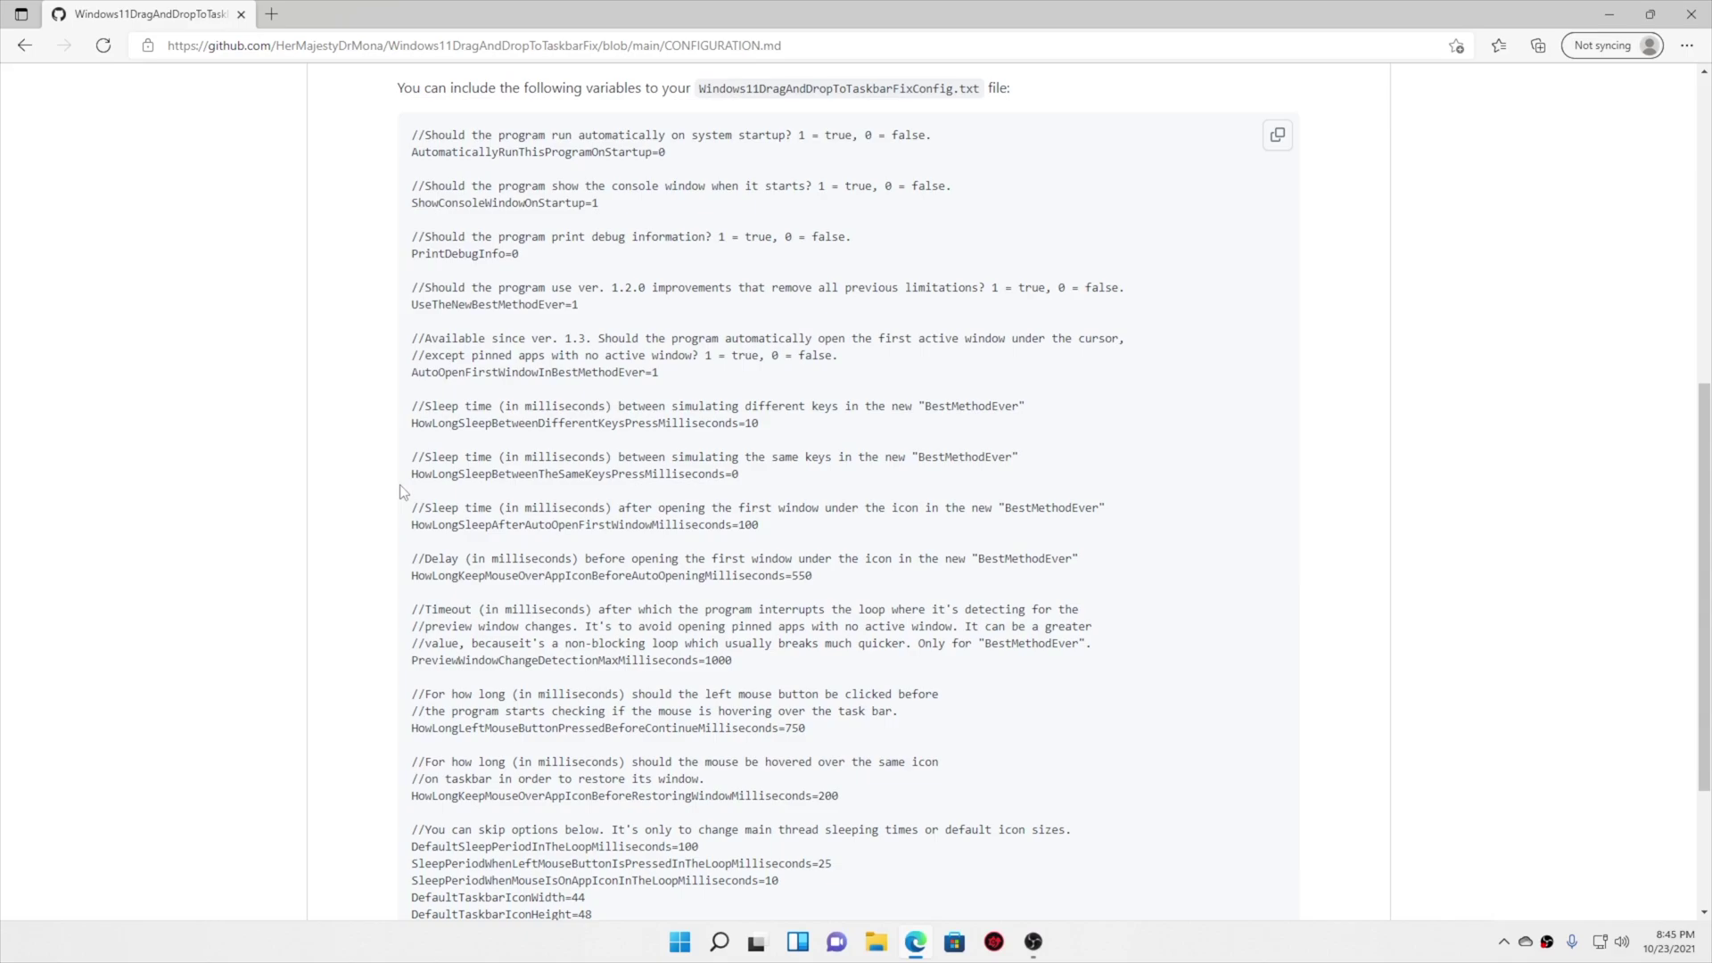
{"action": "scroll", "coordinate": [497, 756], "scroll_direction": "down", "scroll_amount": 3}
{"action": "scroll", "coordinate": [546, 571], "scroll_direction": "up", "scroll_amount": 8}
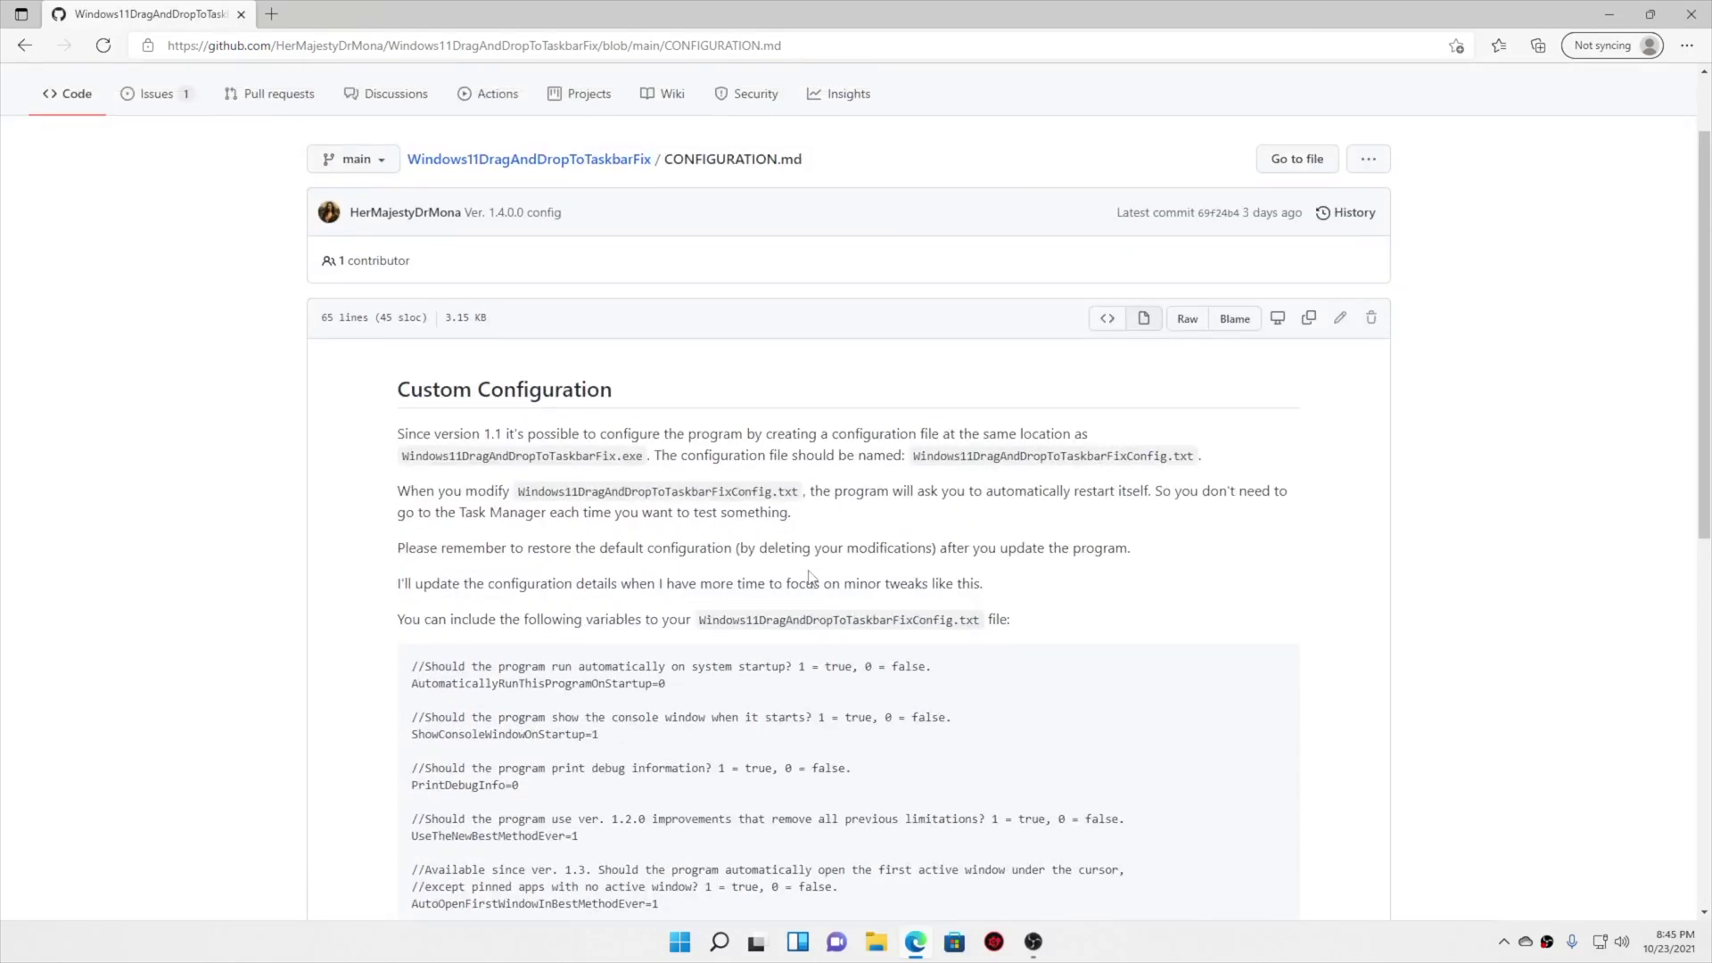
{"action": "scroll", "coordinate": [874, 553], "scroll_direction": "down", "scroll_amount": 2}
{"action": "left_click", "coordinate": [336, 495]}
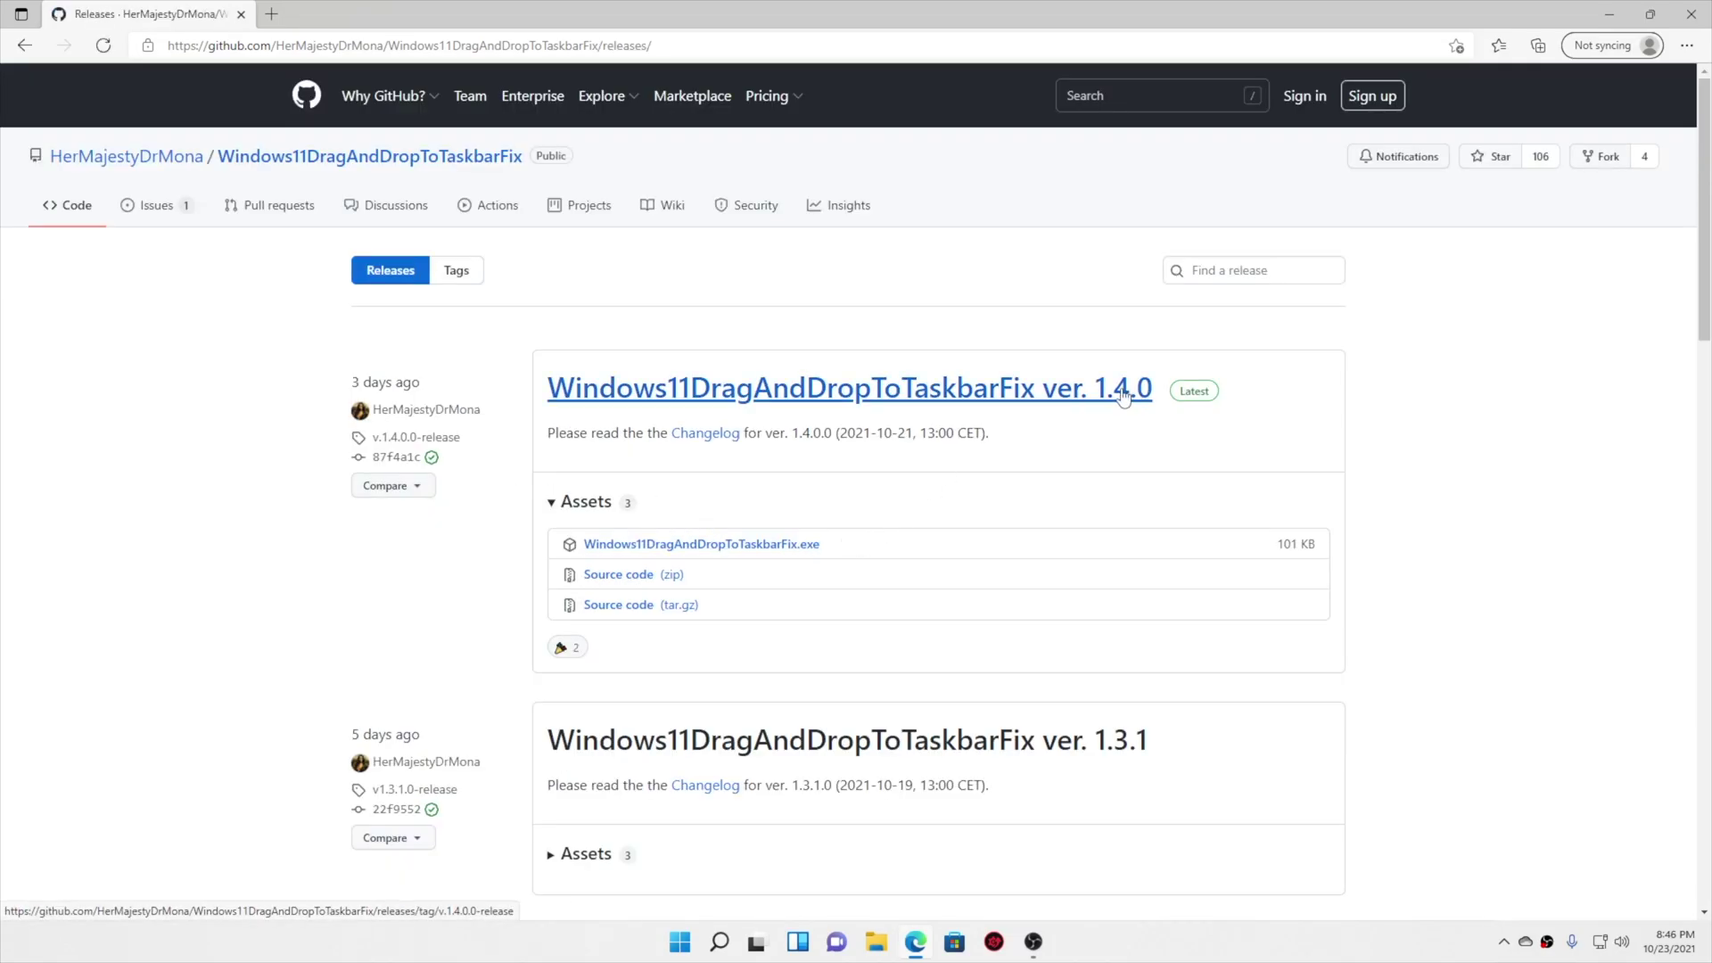
- Download the Windows11DragAndDropToTaskbarFix.exe asset and choose Keep despite the unverified-file warning
{"action": "left_click", "coordinate": [769, 551]}
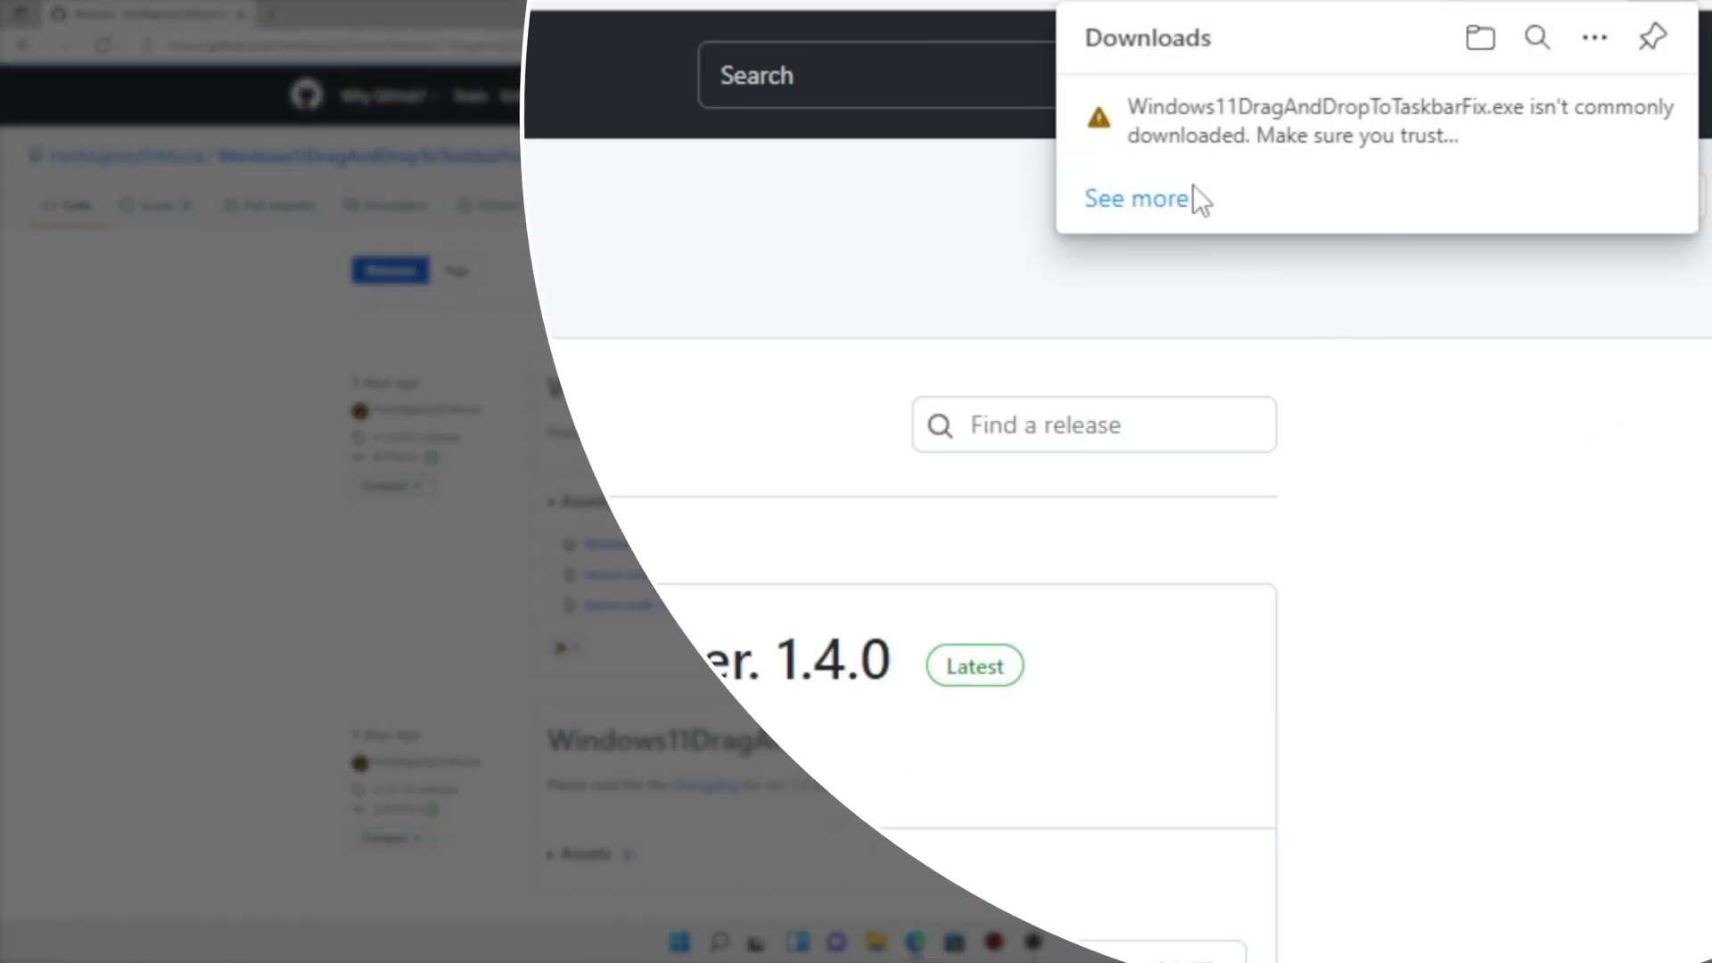
{"action": "left_click", "coordinate": [1155, 194]}
{"action": "right_click", "coordinate": [1346, 216]}
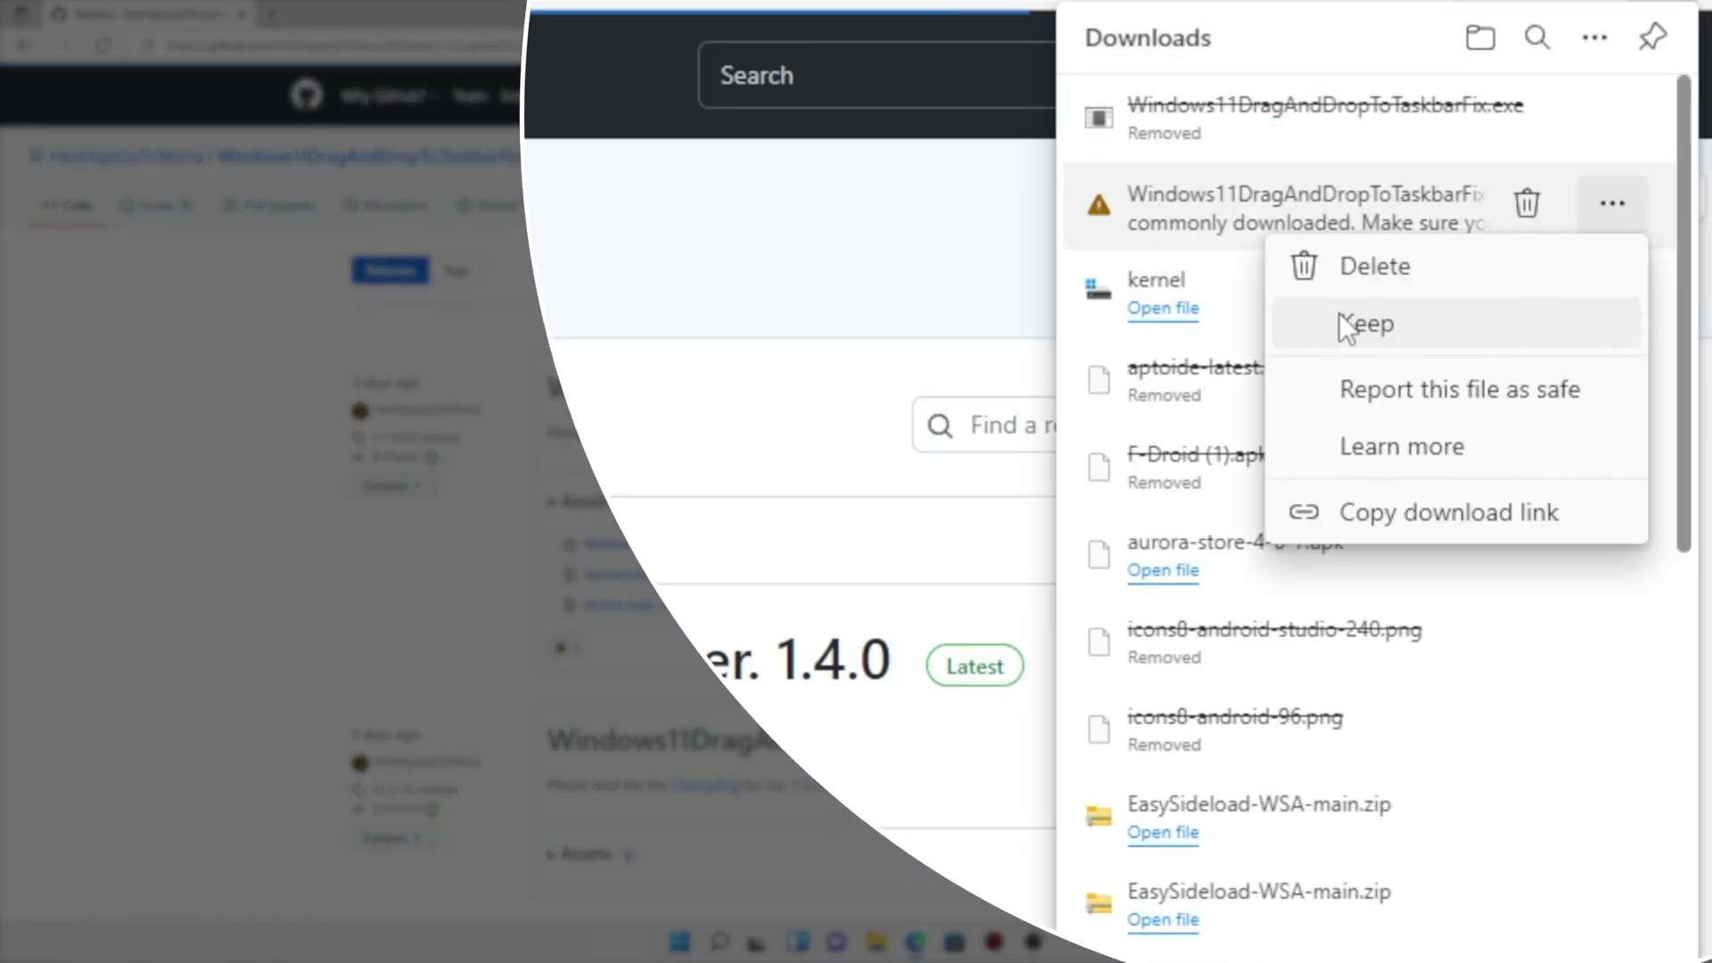
{"action": "left_click", "coordinate": [1361, 323]}
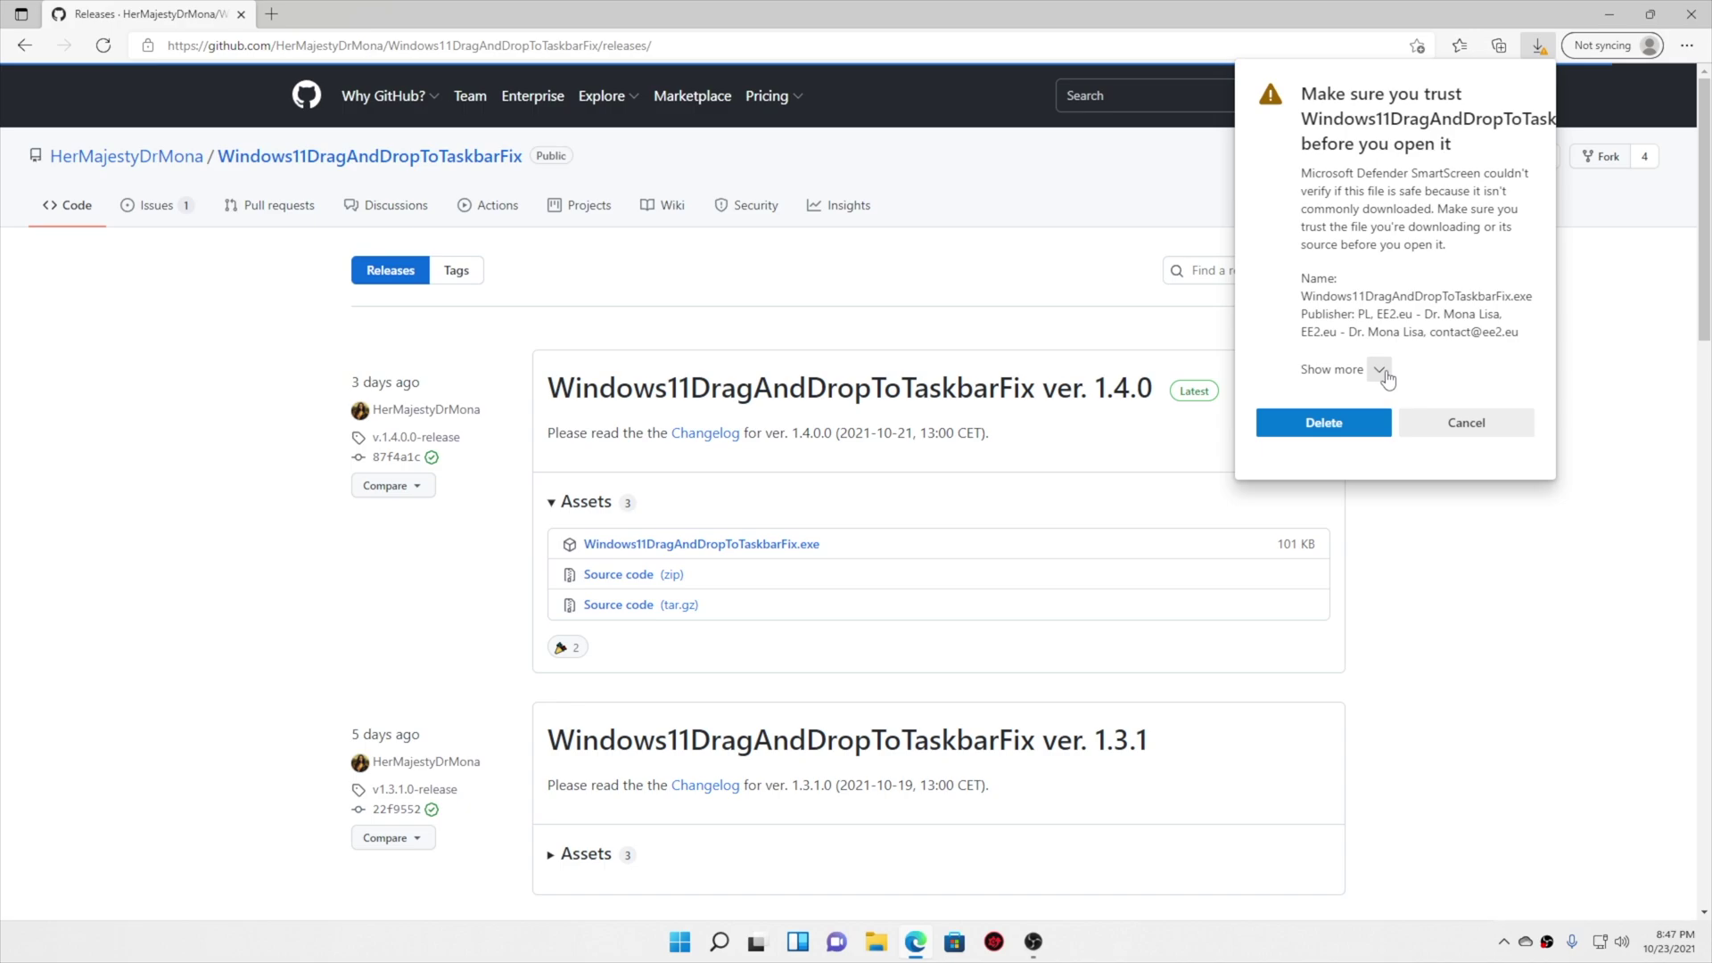
{"action": "left_click", "coordinate": [1378, 373]}
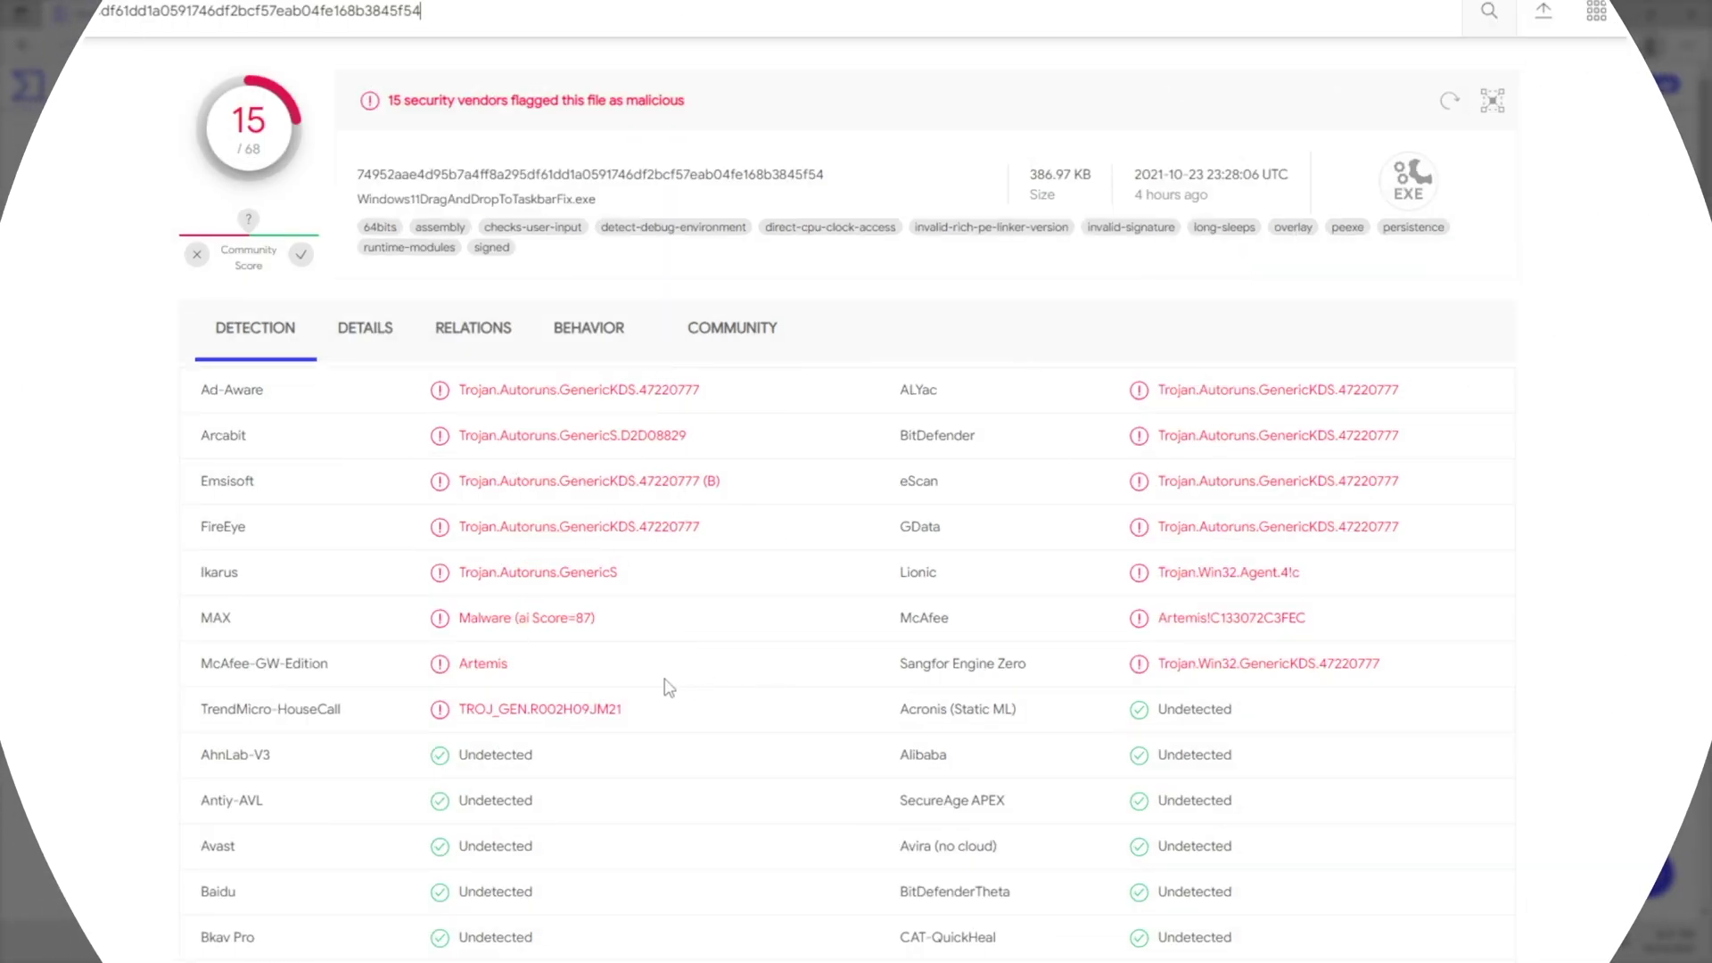
- Scroll through the VirusTotal detection list for Windows11DragAndDropToTaskbarFix.exe and back to the top
{"action": "scroll", "coordinate": [668, 687], "scroll_direction": "down", "scroll_amount": 5}
{"action": "scroll", "coordinate": [501, 476], "scroll_direction": "down", "scroll_amount": 7}
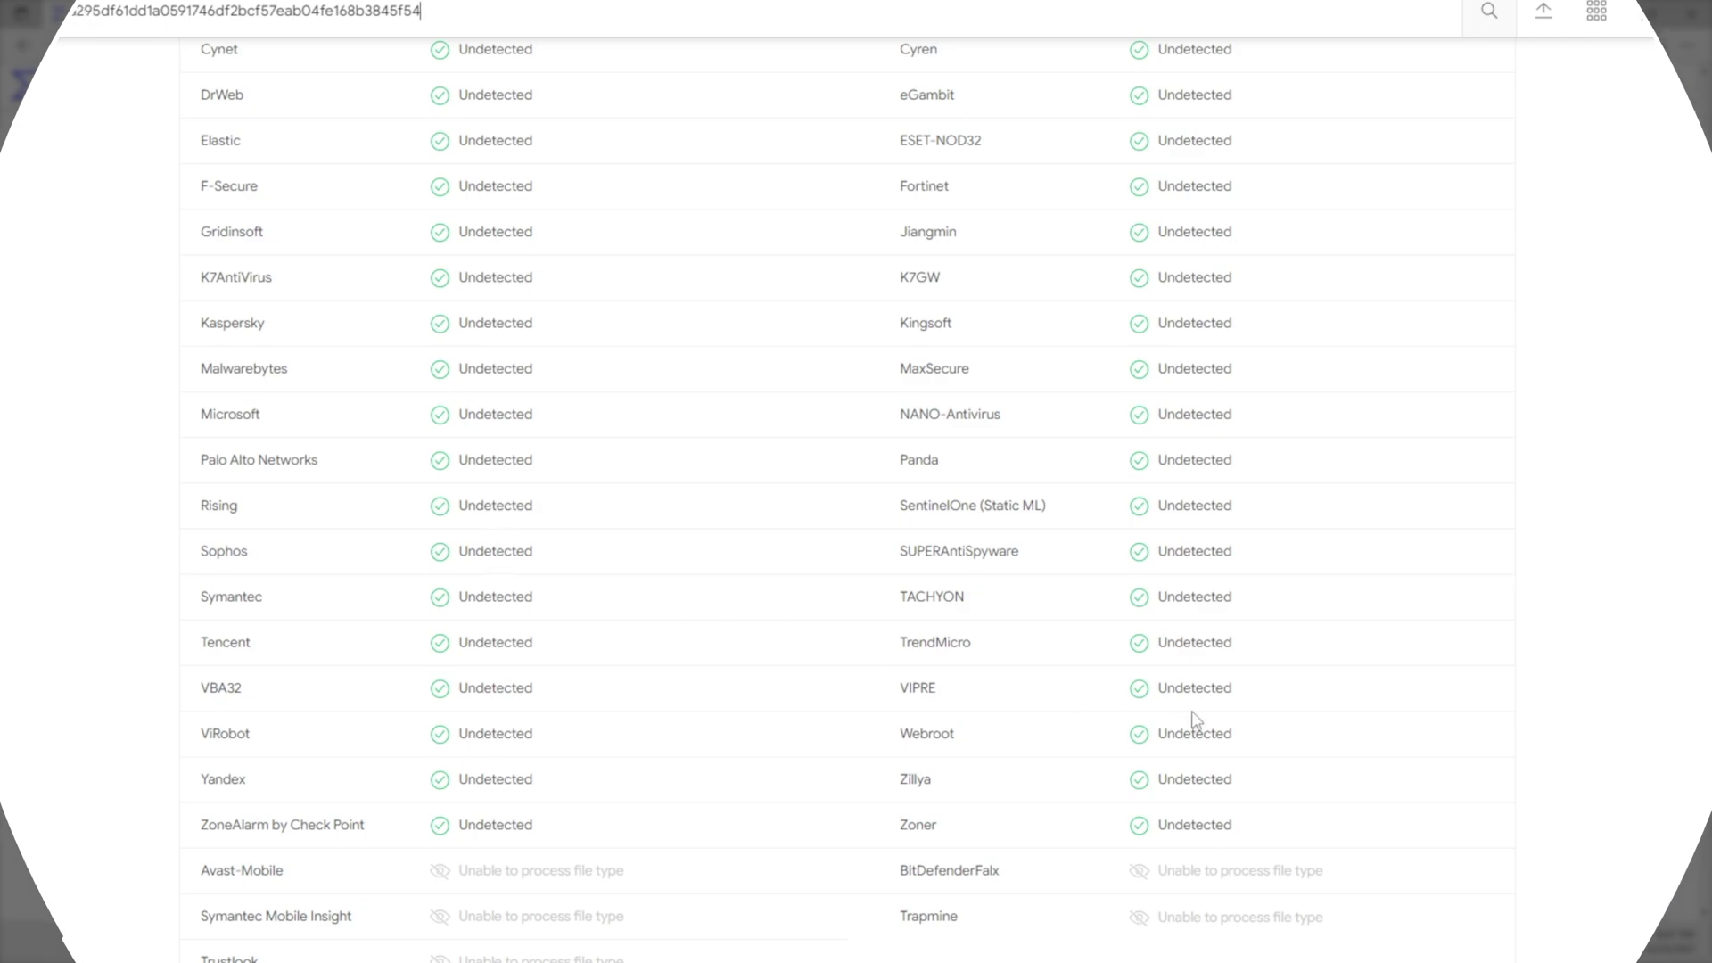
{"action": "scroll", "coordinate": [1150, 740], "scroll_direction": "up", "scroll_amount": 7}
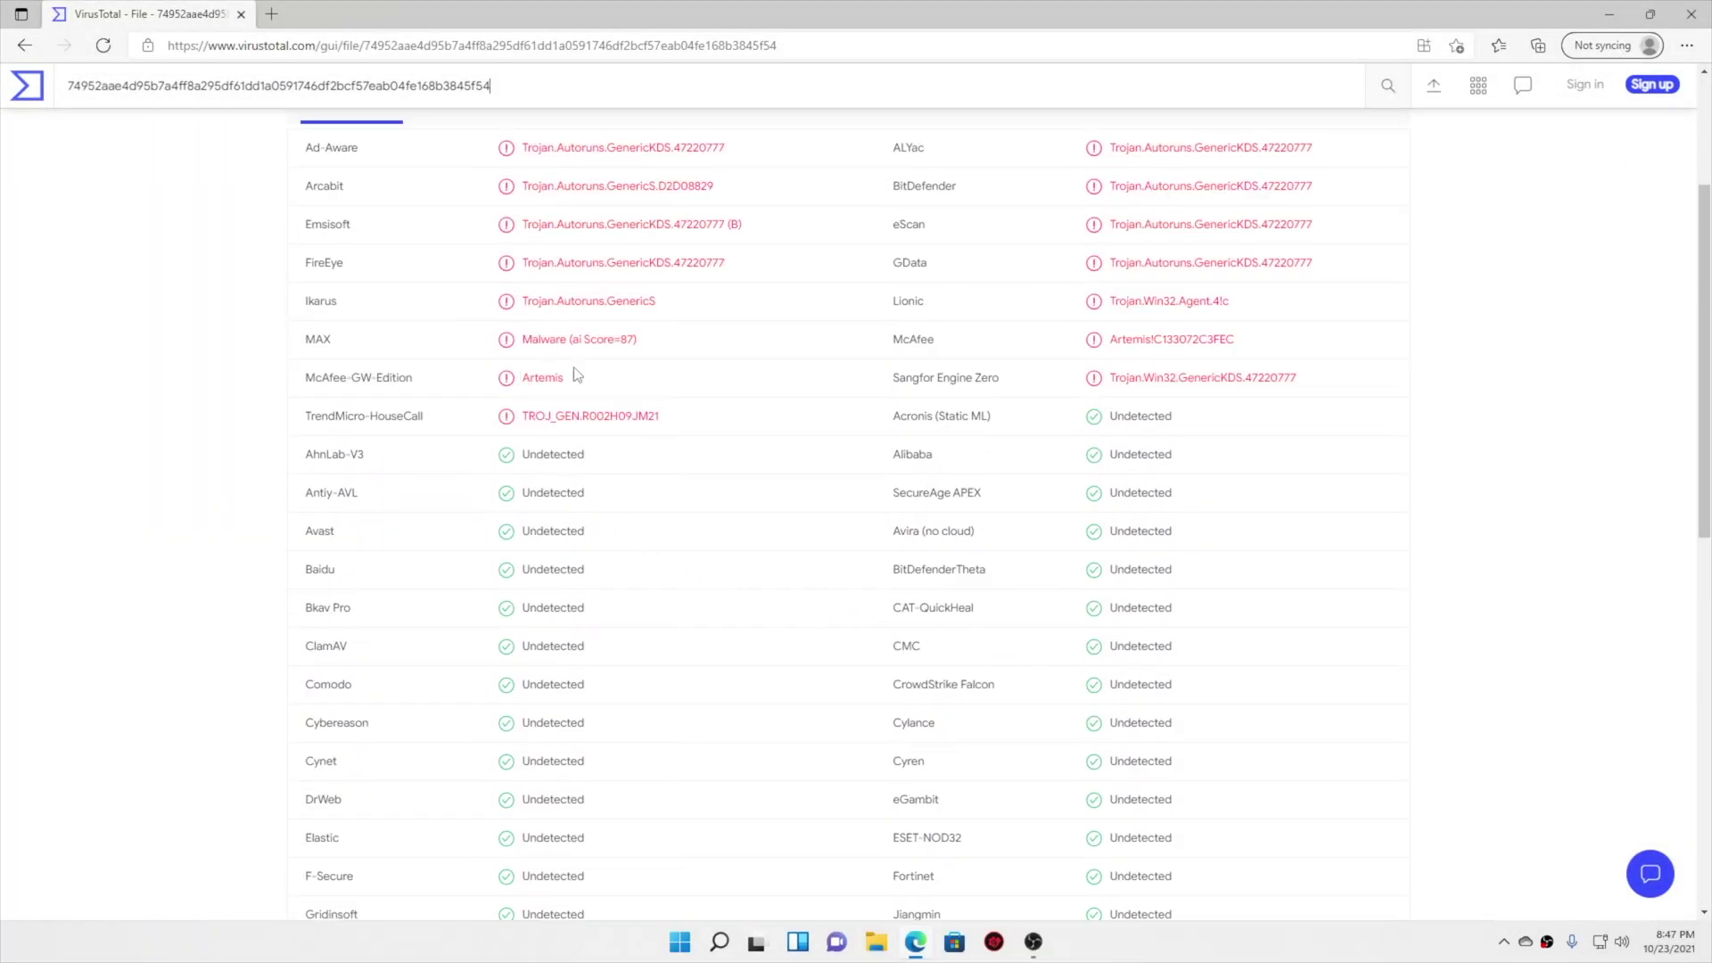
{"action": "scroll", "coordinate": [718, 446], "scroll_direction": "up", "scroll_amount": 3}
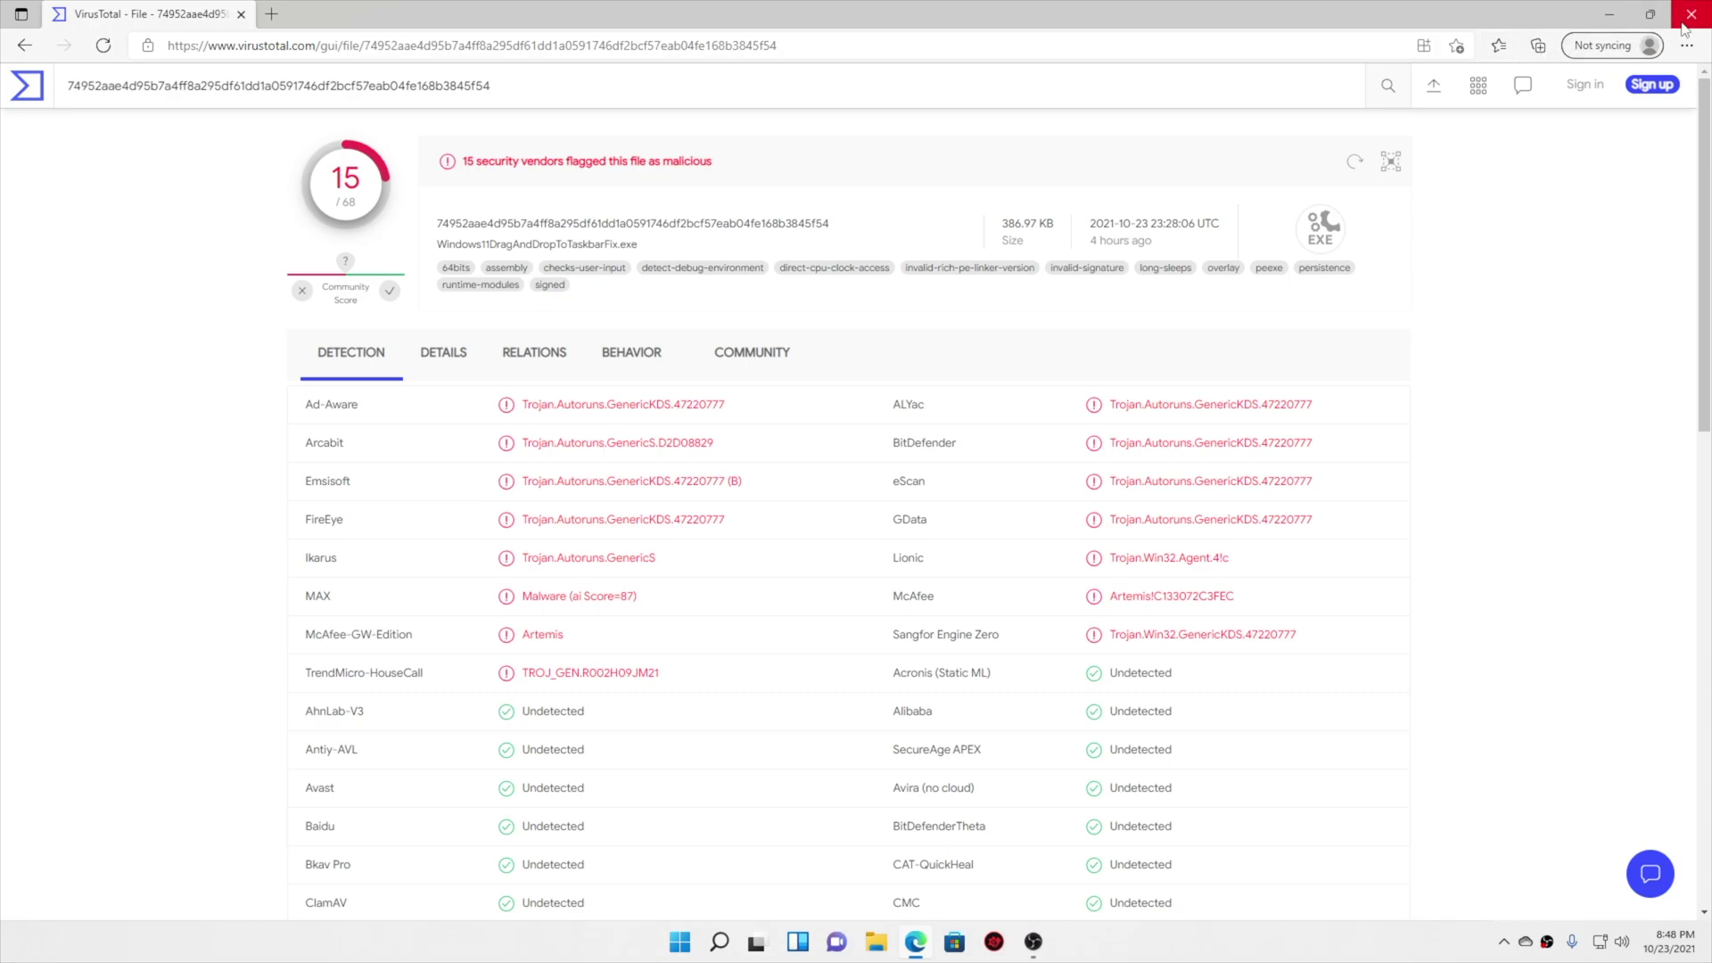
- Close VirusTotal and select the downloaded Windows11DragAndDropToTaskbarFix file in Downloads
{"action": "left_click", "coordinate": [1683, 25]}
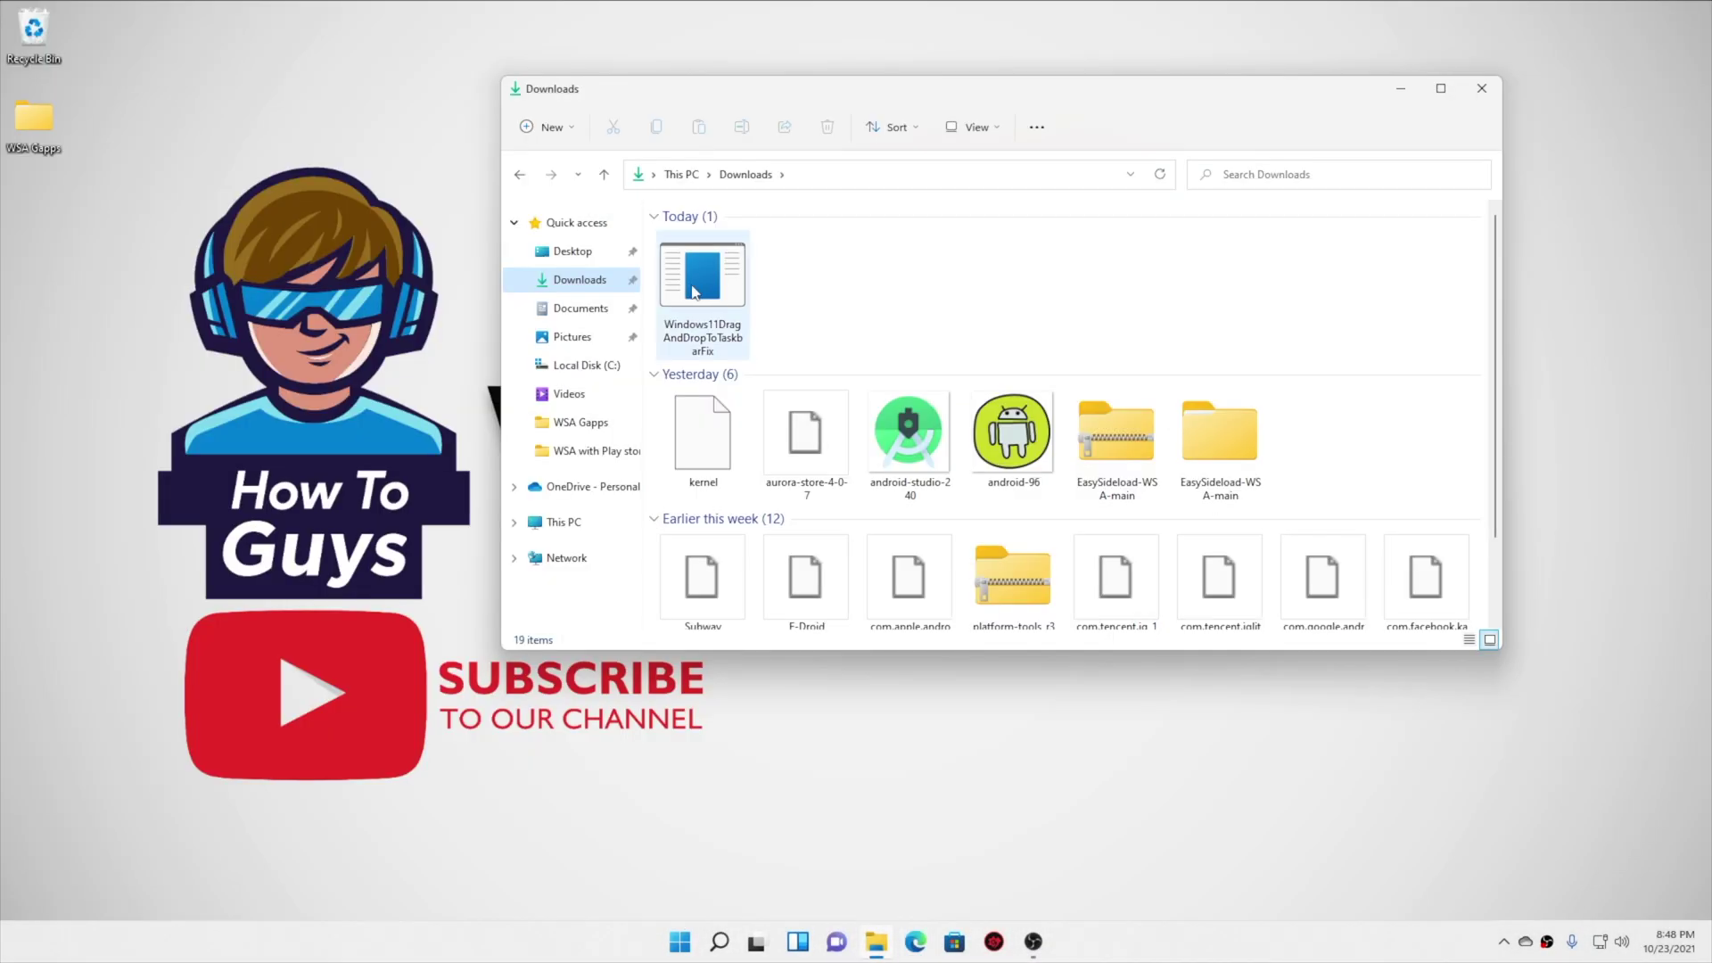
{"action": "left_click", "coordinate": [684, 290]}
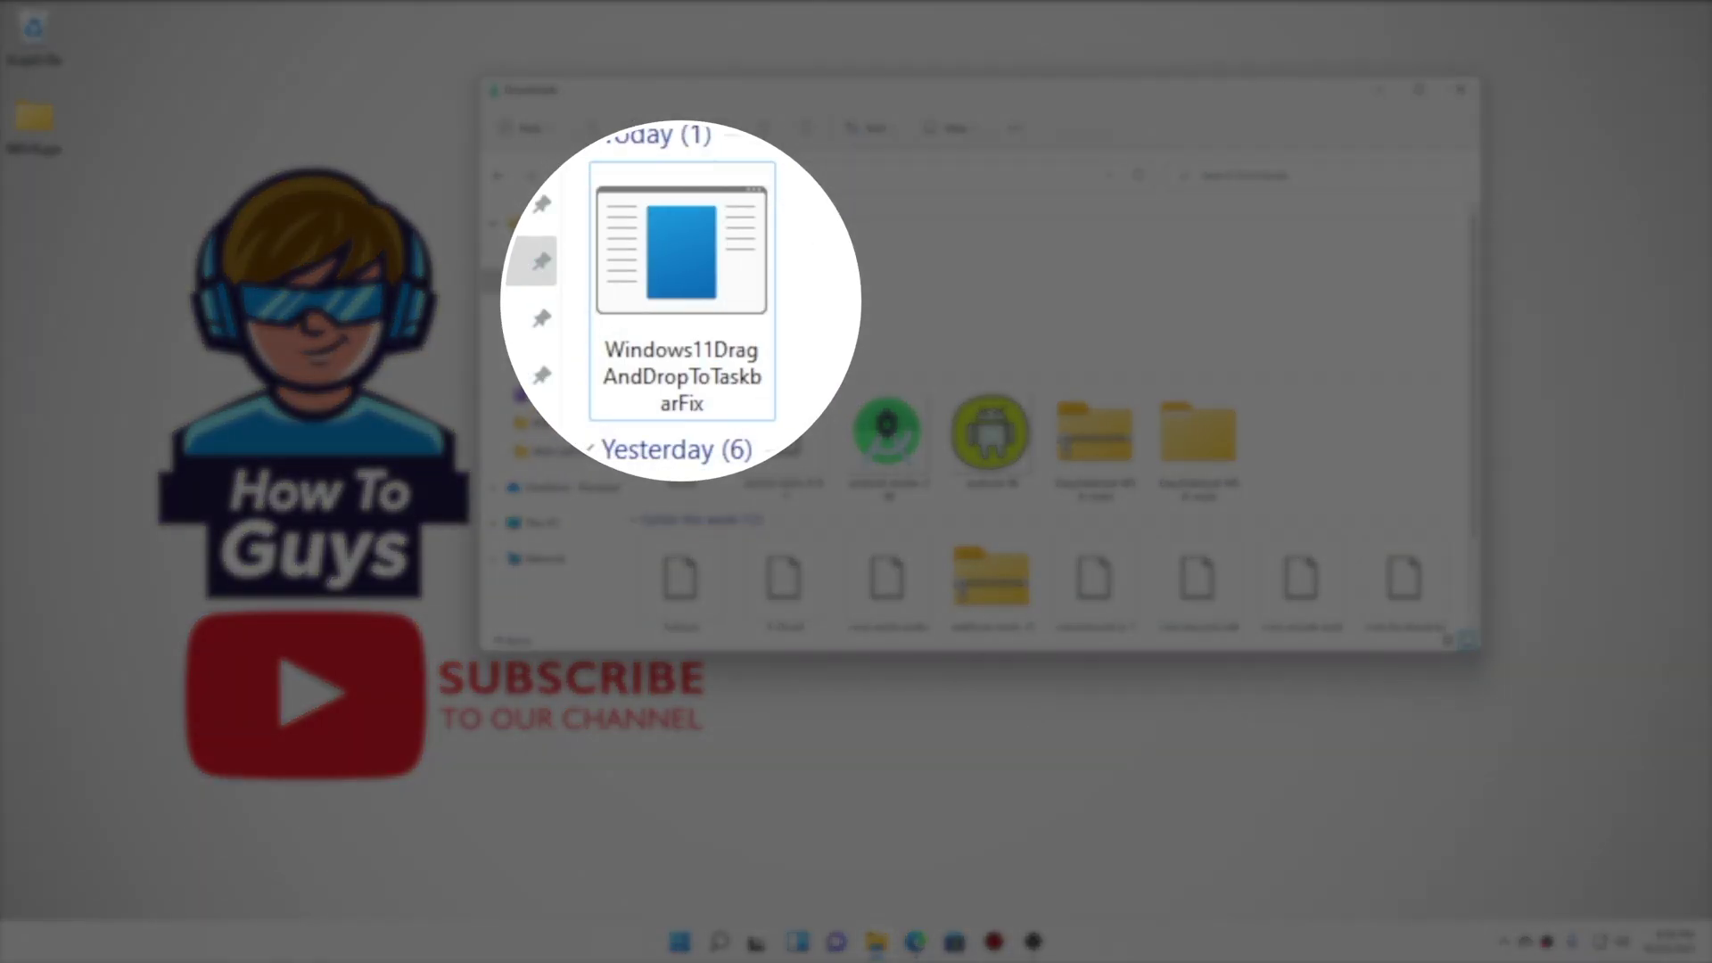
- Run Windows11DragAndDropToTaskbarFix and test dragging android-studio-240 and com.tencent.ig files
{"action": "double_click", "coordinate": [682, 280]}
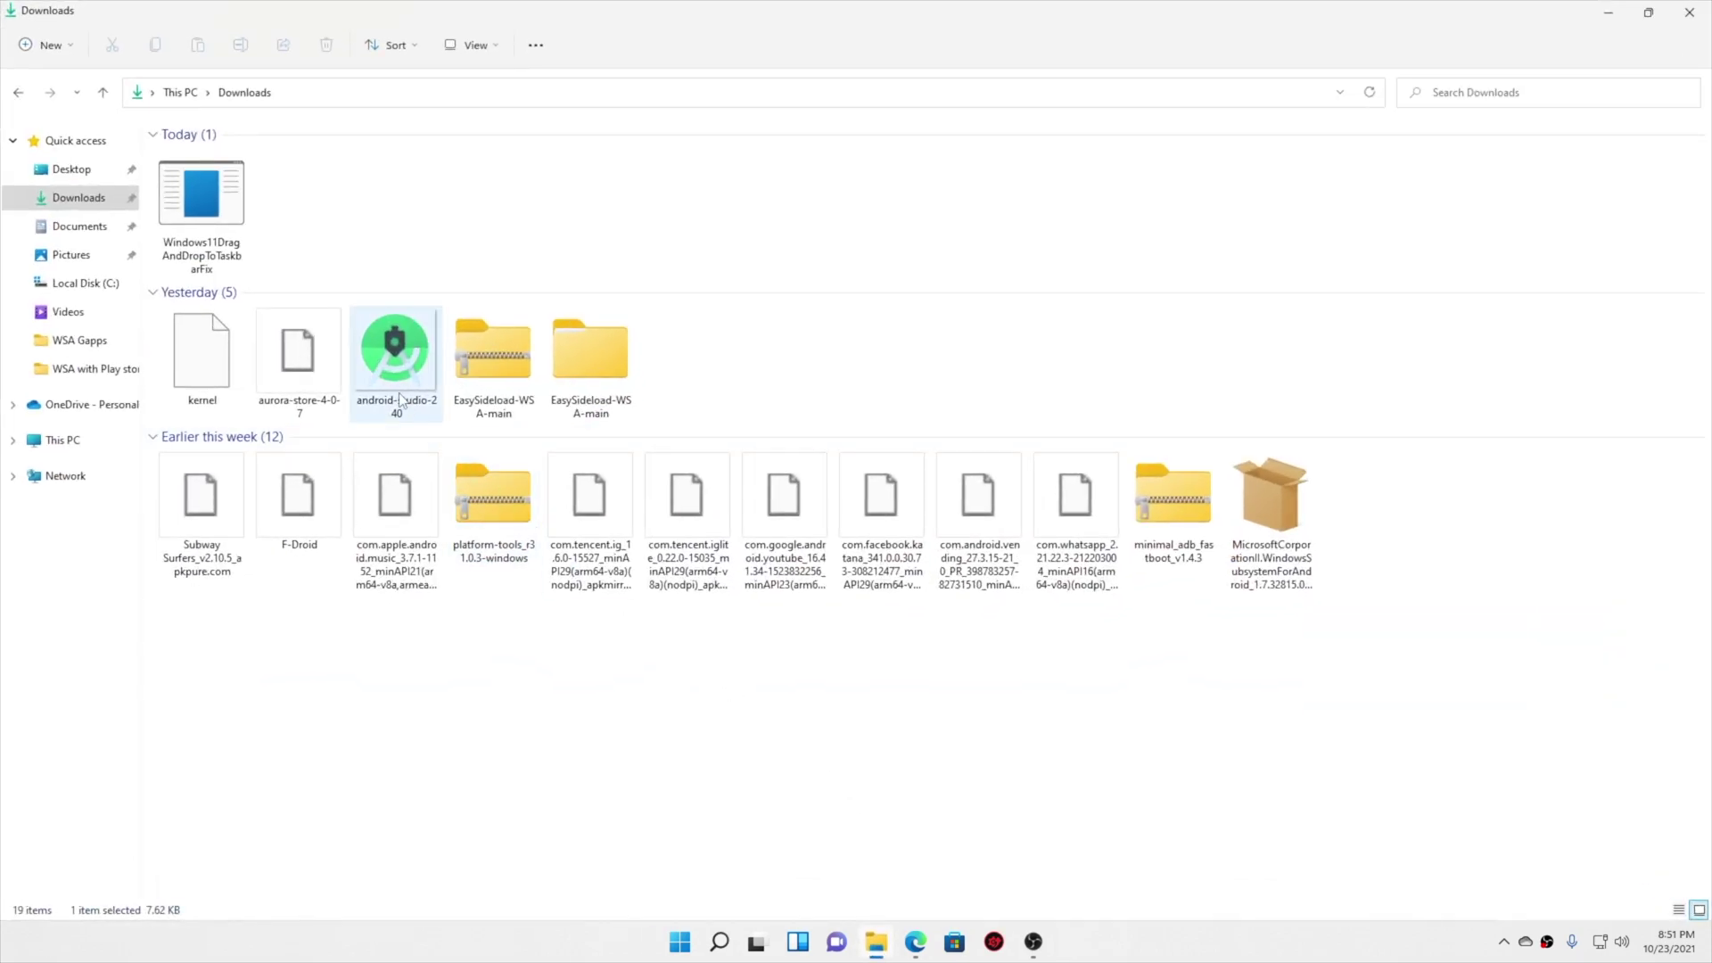
{"action": "left_click", "coordinate": [386, 370]}
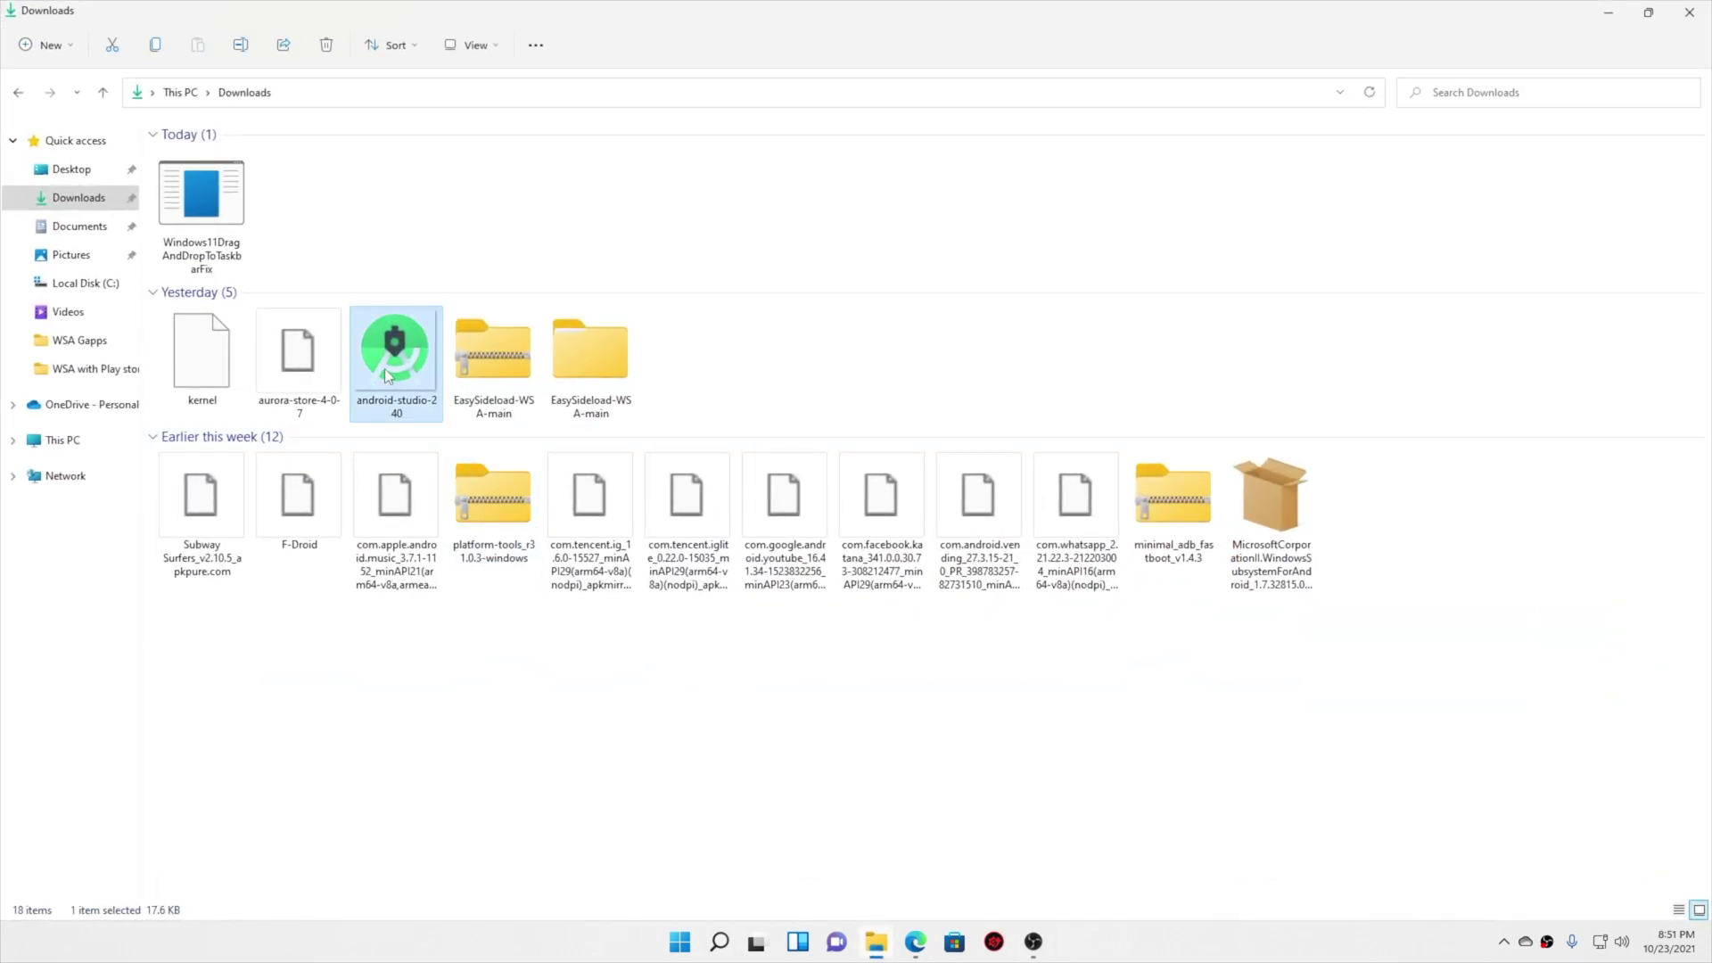
{"action": "left_click_drag", "start_coordinate": [383, 367], "coordinate": [872, 635]}
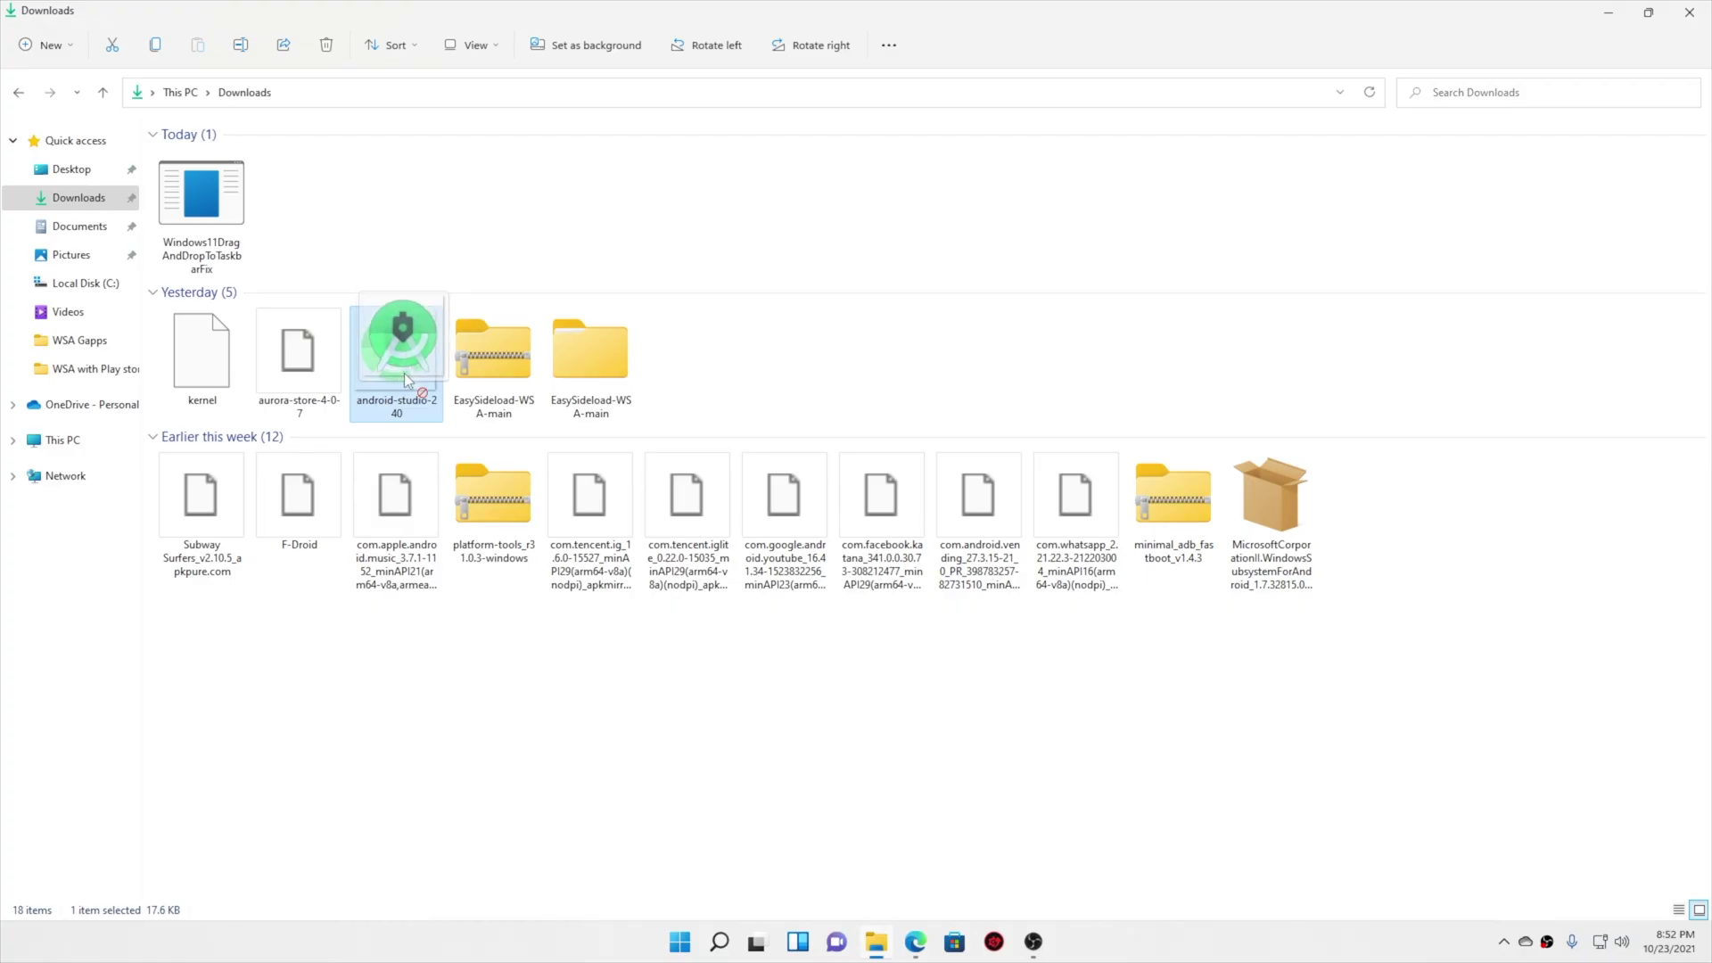
{"action": "left_click_drag", "start_coordinate": [404, 373], "coordinate": [835, 602]}
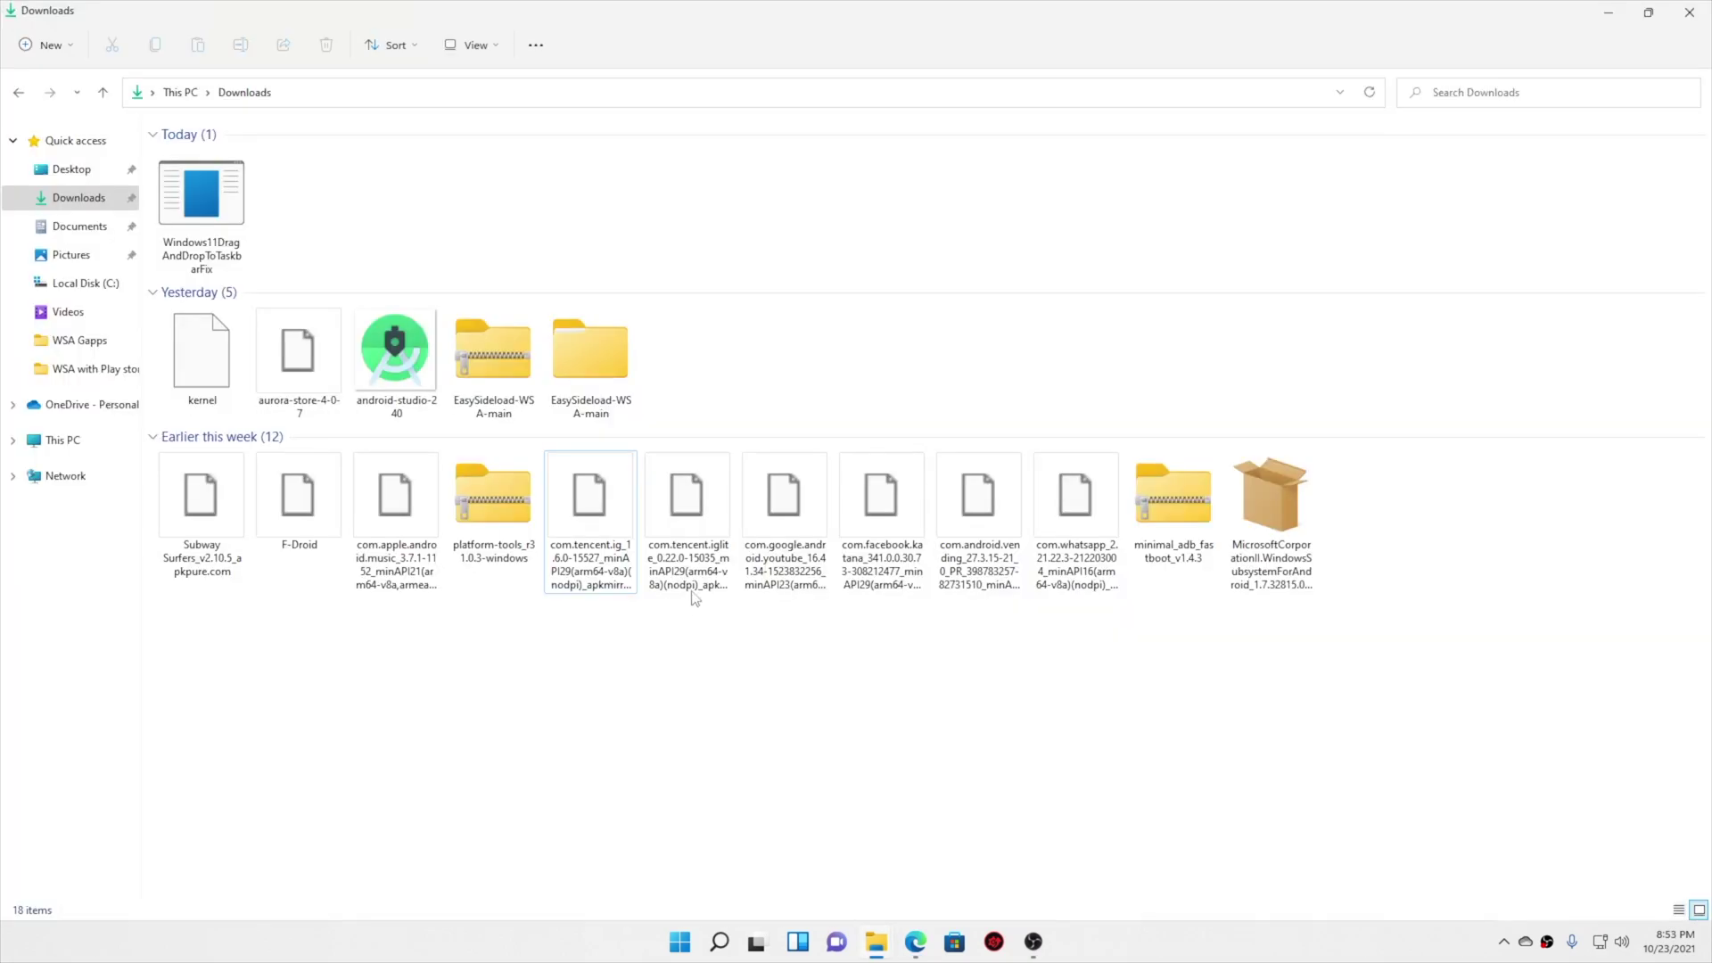
{"action": "left_click", "coordinate": [602, 523]}
{"action": "left_click_drag", "start_coordinate": [601, 524], "coordinate": [1006, 500]}
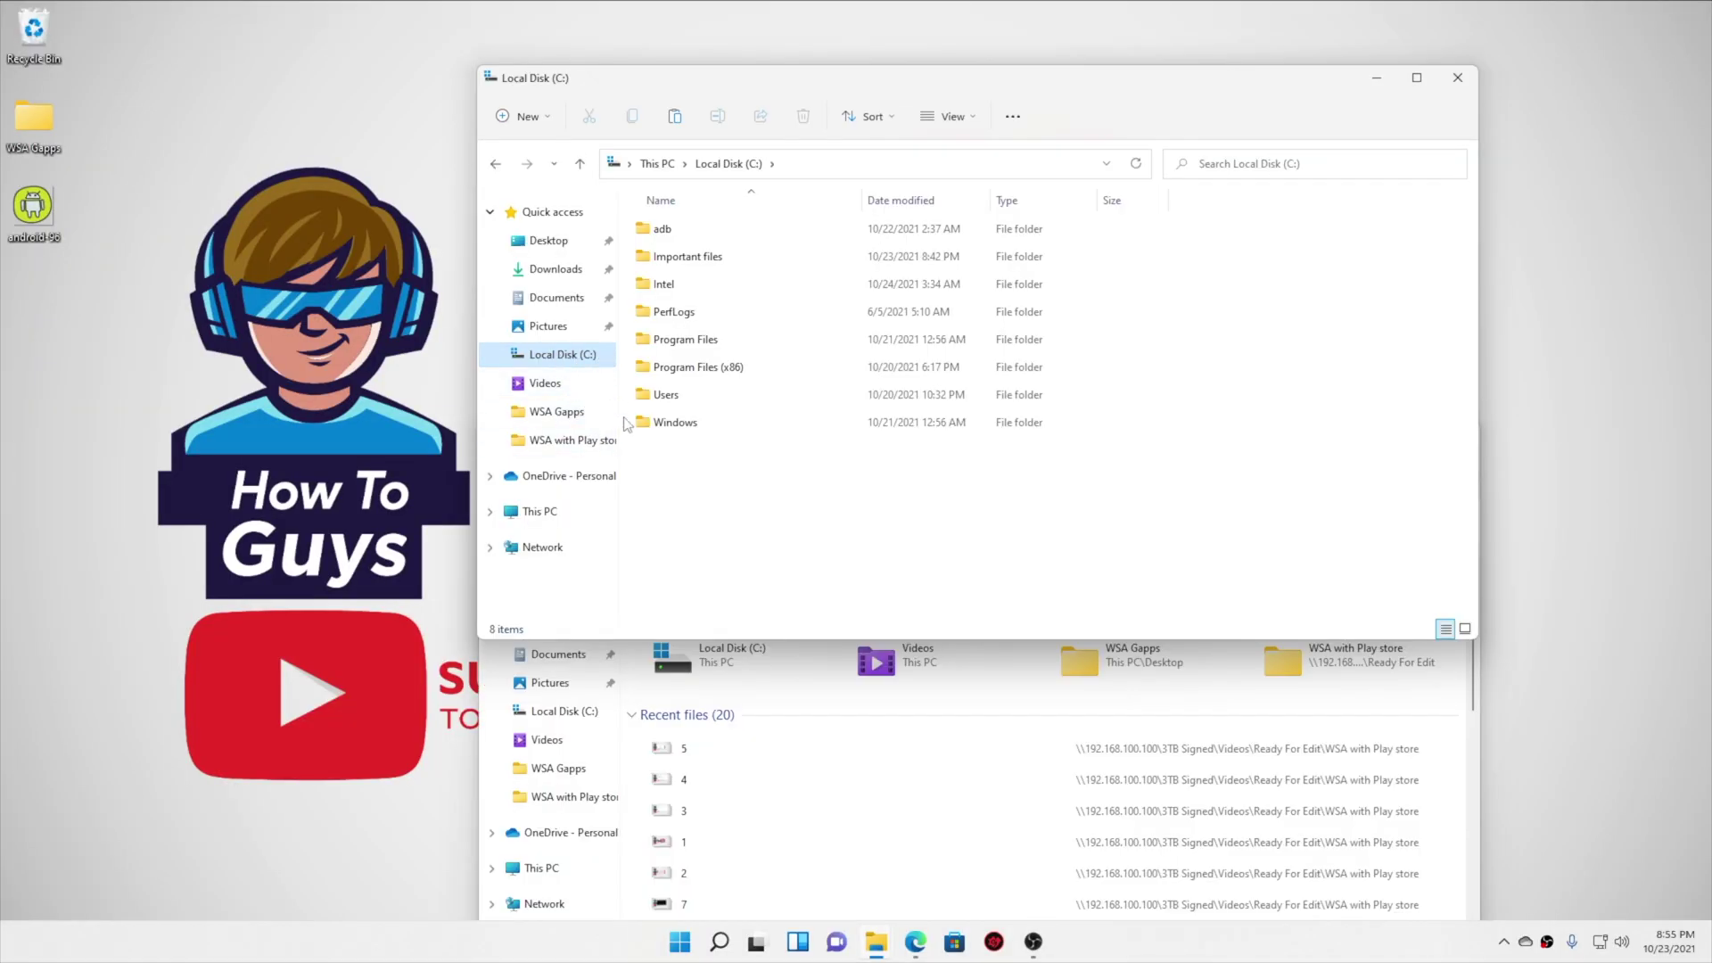
- Create a Drag Drop Fix folder on C: and move Windows11DragAndDropToTaskbarFix into it
{"action": "right_click", "coordinate": [675, 482]}
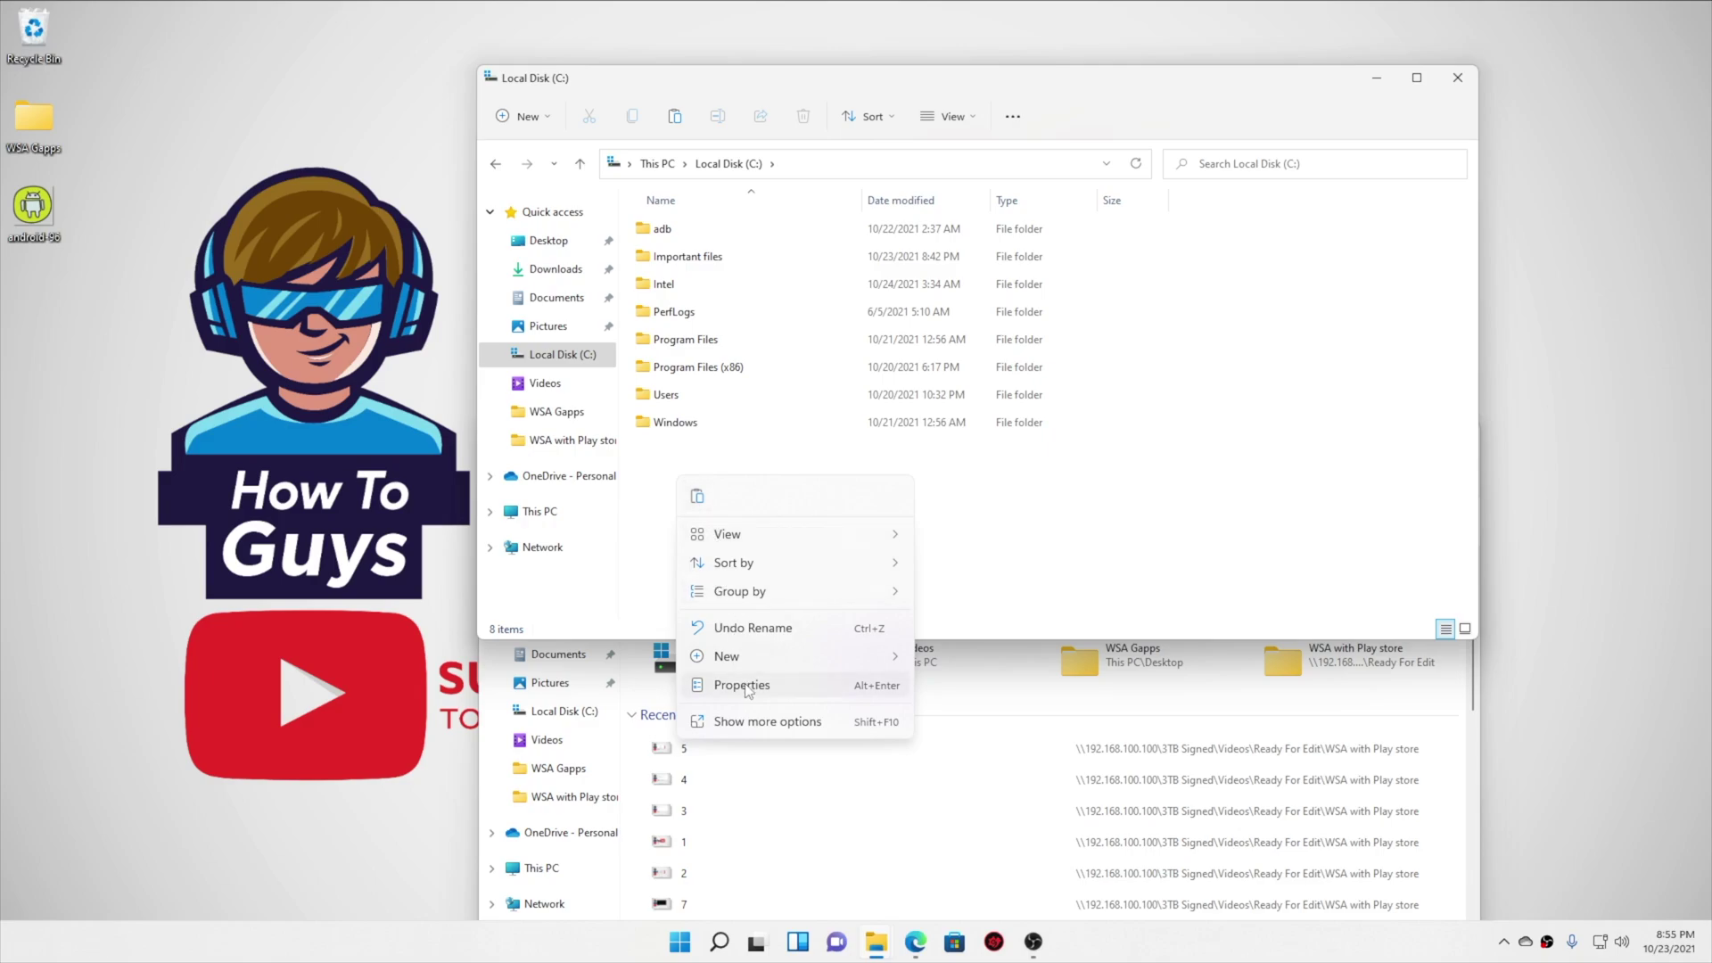
{"action": "mouse_move", "coordinate": [727, 656]}
{"action": "left_click", "coordinate": [912, 574]}
{"action": "type", "text": "Drag"}
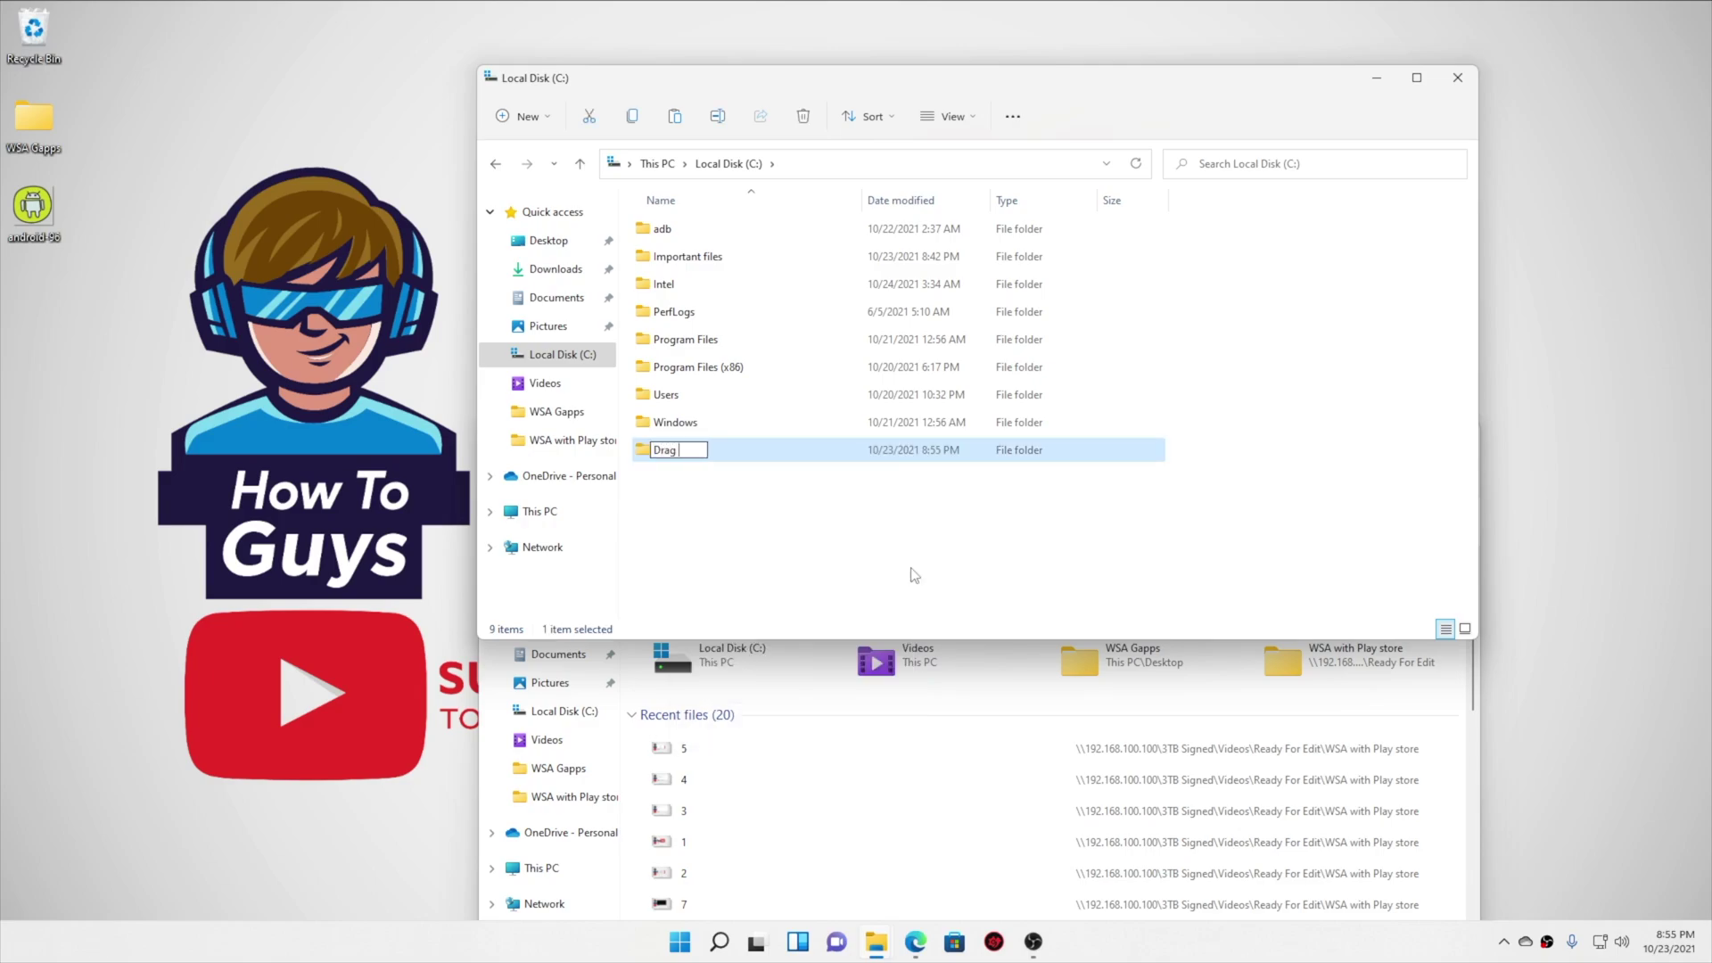
{"action": "key", "text": "Return"}
{"action": "key", "text": "Return"}
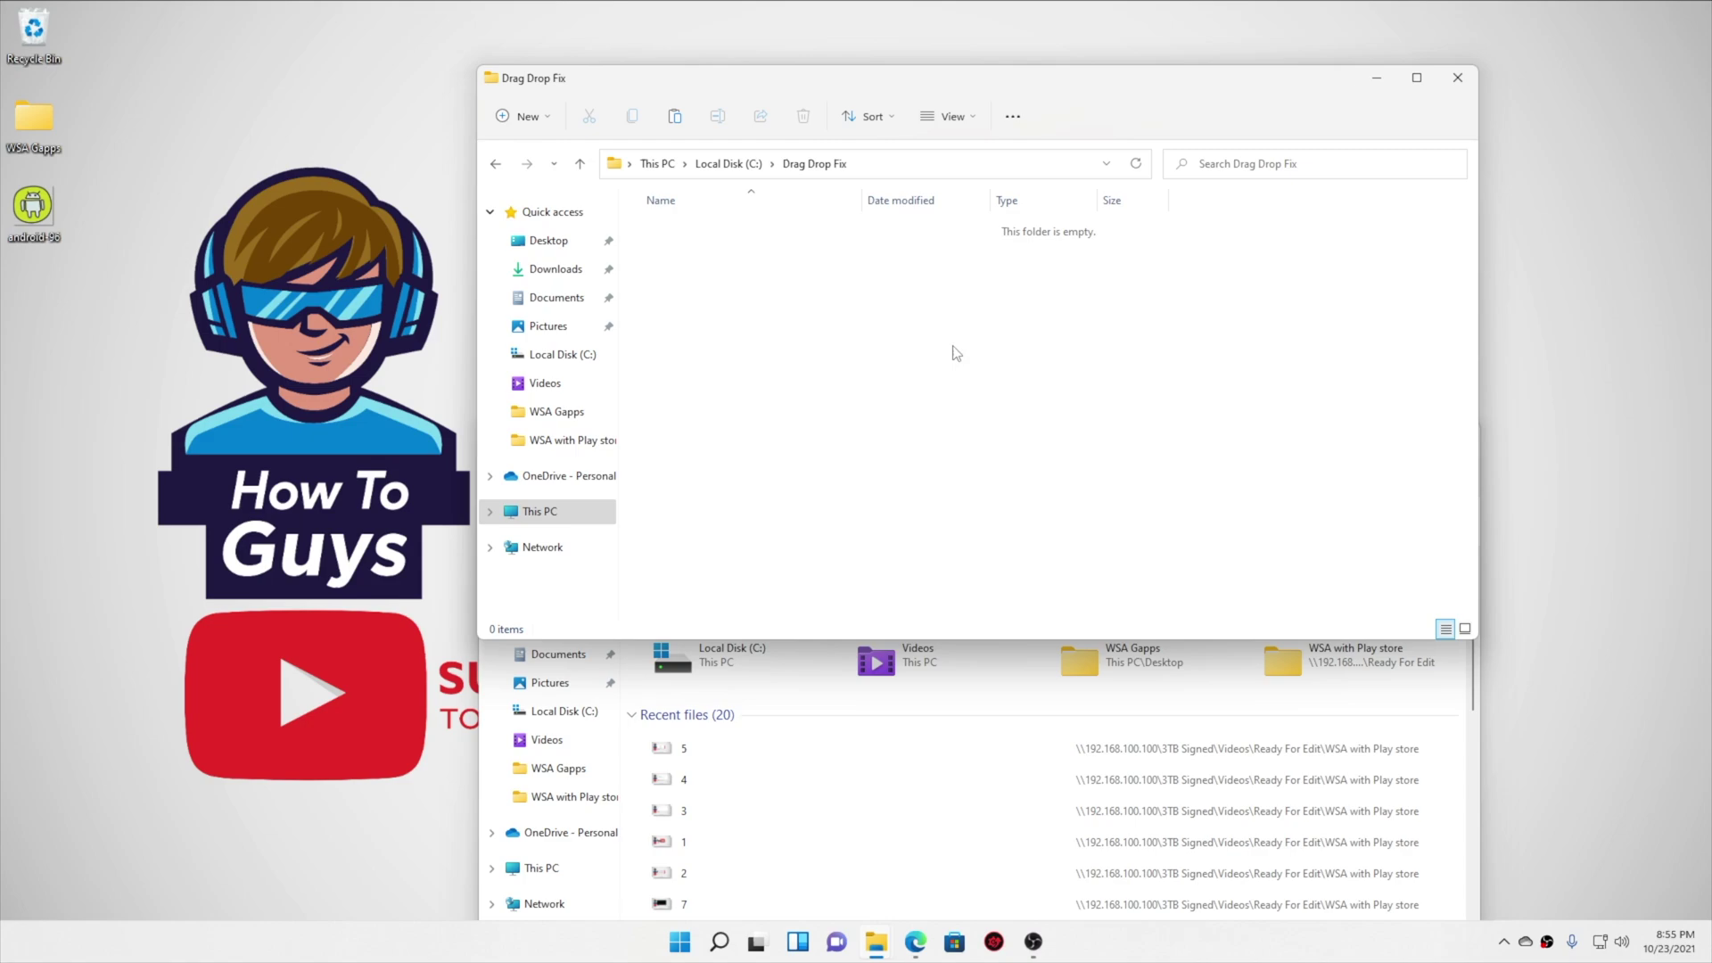
{"action": "left_click", "coordinate": [630, 675]}
{"action": "left_click", "coordinate": [558, 625]}
{"action": "left_click_drag", "start_coordinate": [680, 624], "coordinate": [734, 296]}
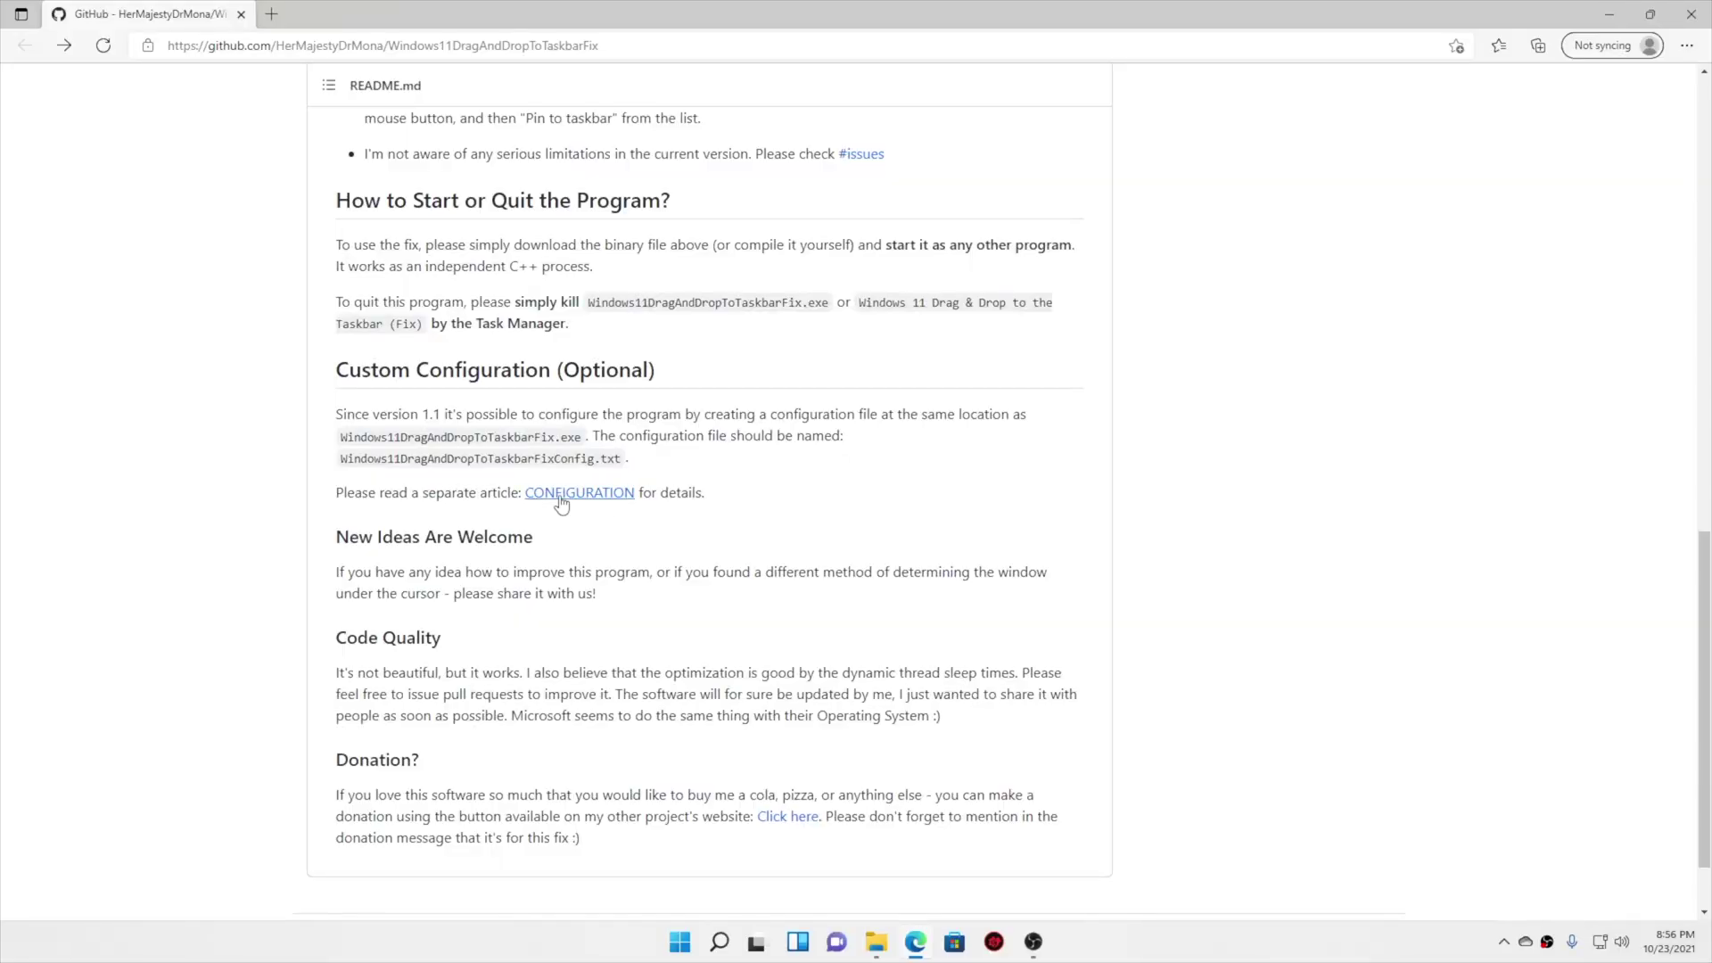
- Open CONFIGURATION.md and select the config file name Windows11DragAndDropToTaskbarFixConfig
{"action": "left_click", "coordinate": [561, 496]}
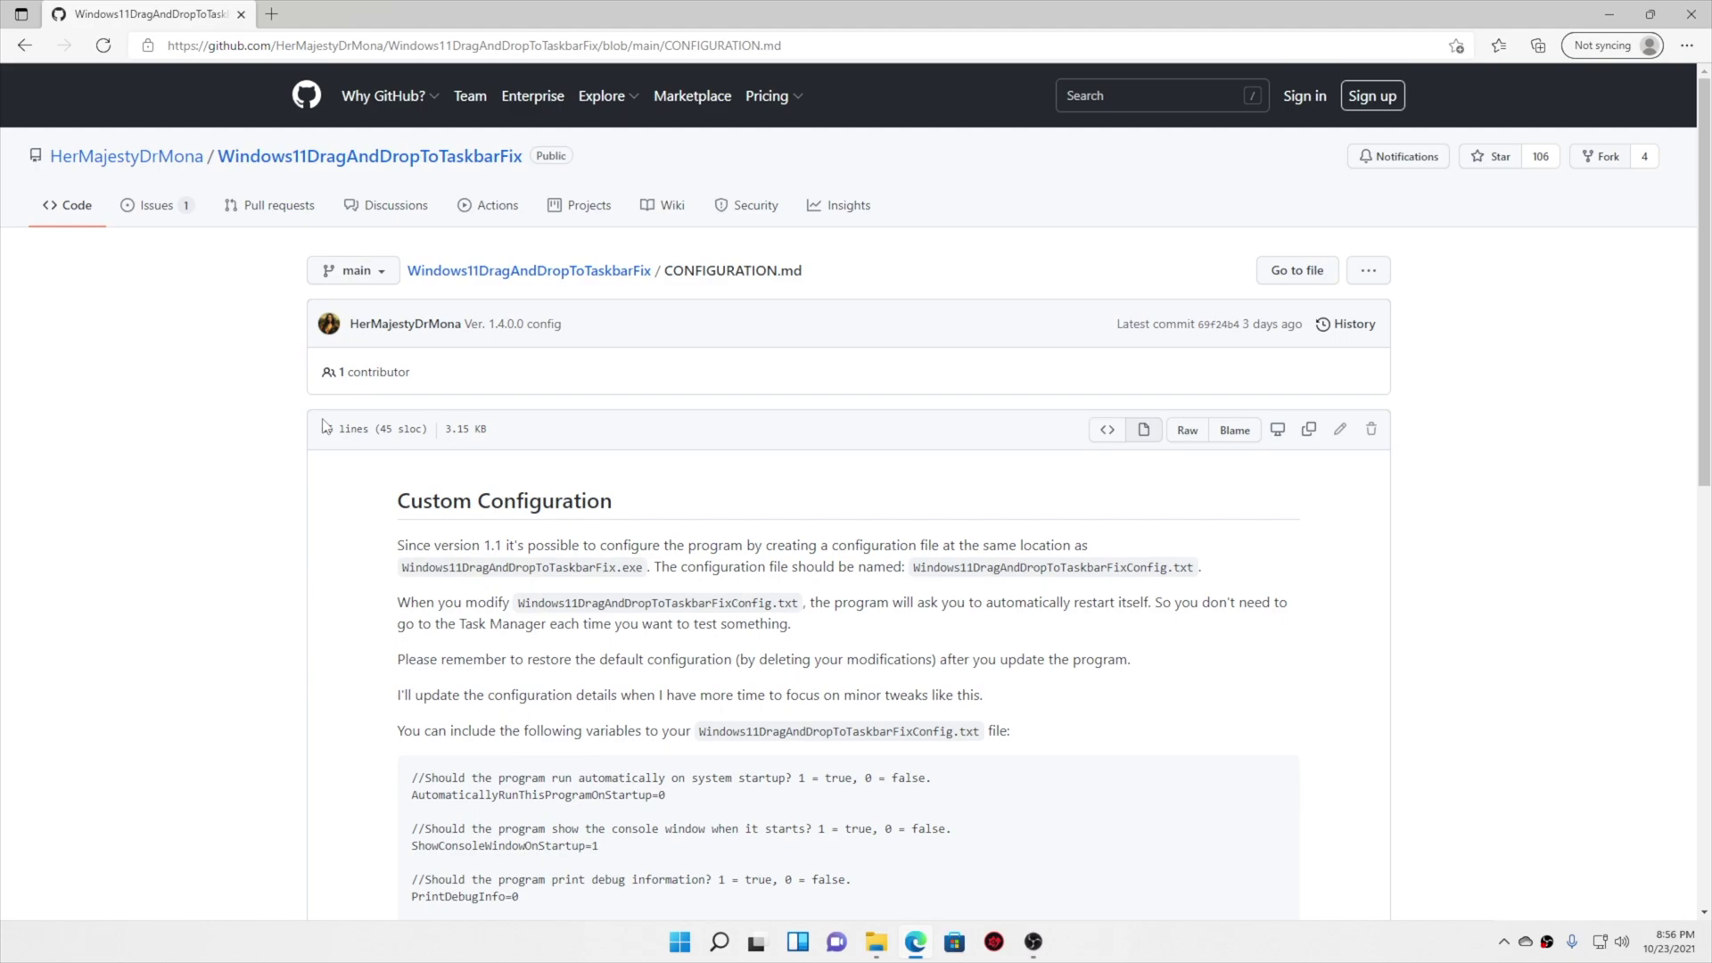
{"action": "scroll", "coordinate": [627, 431], "scroll_direction": "down", "scroll_amount": 3}
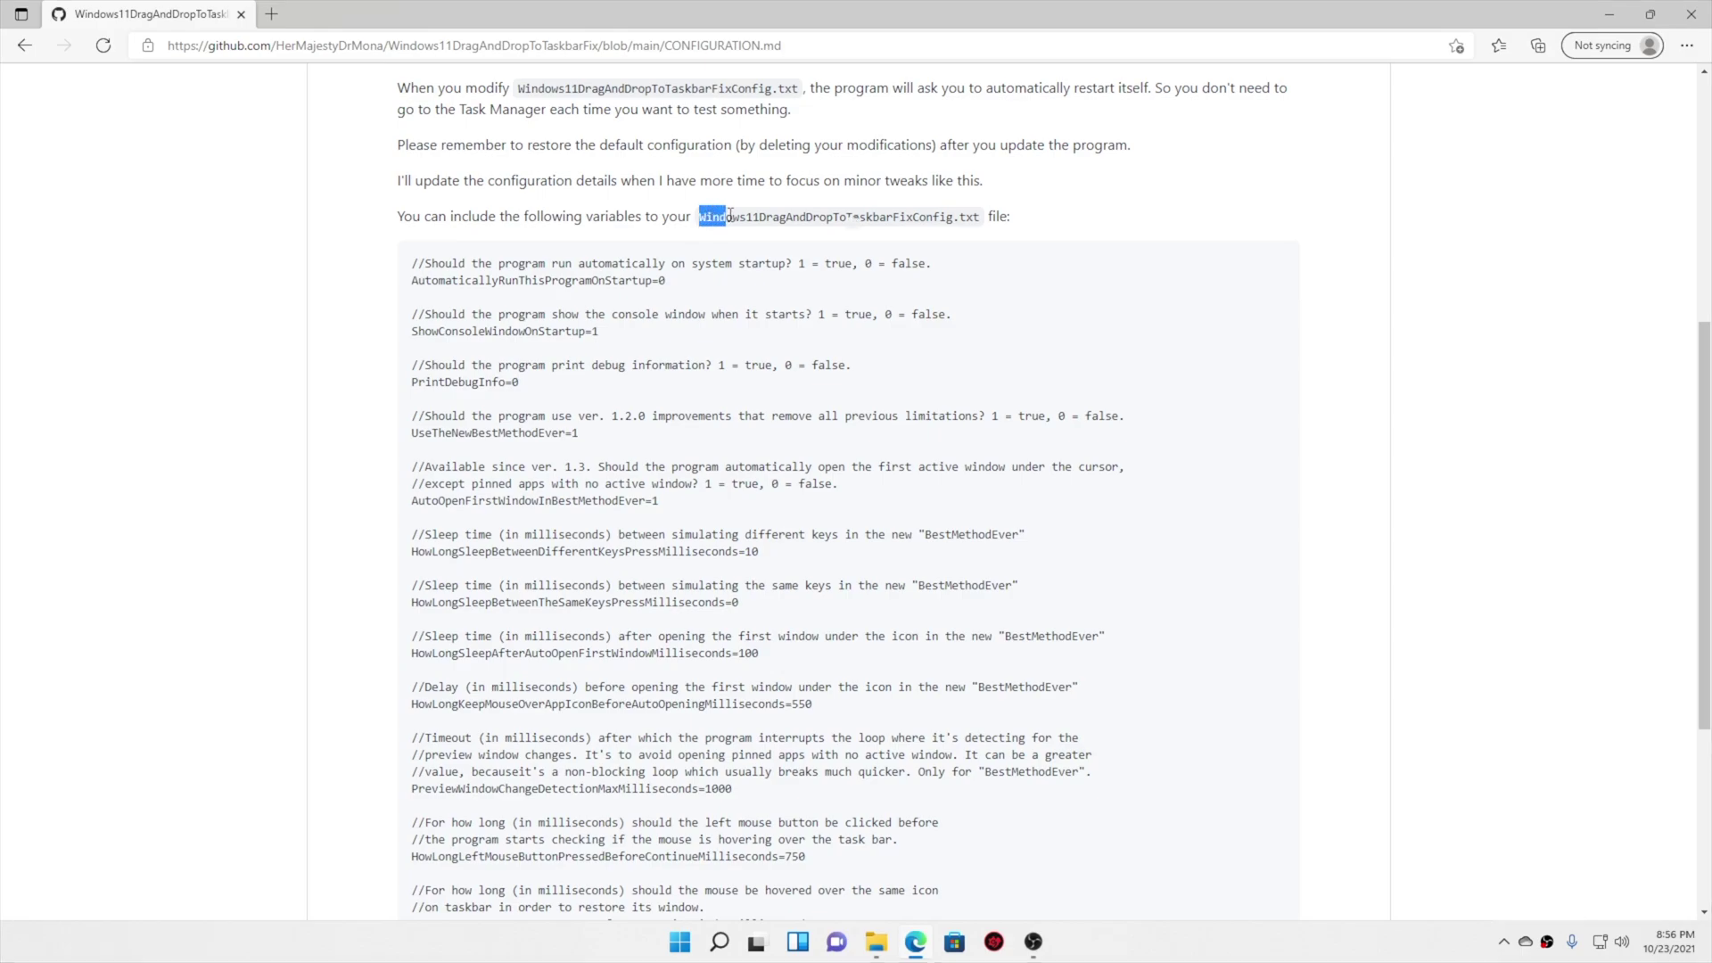
{"action": "left_click_drag", "start_coordinate": [729, 214], "coordinate": [971, 219]}
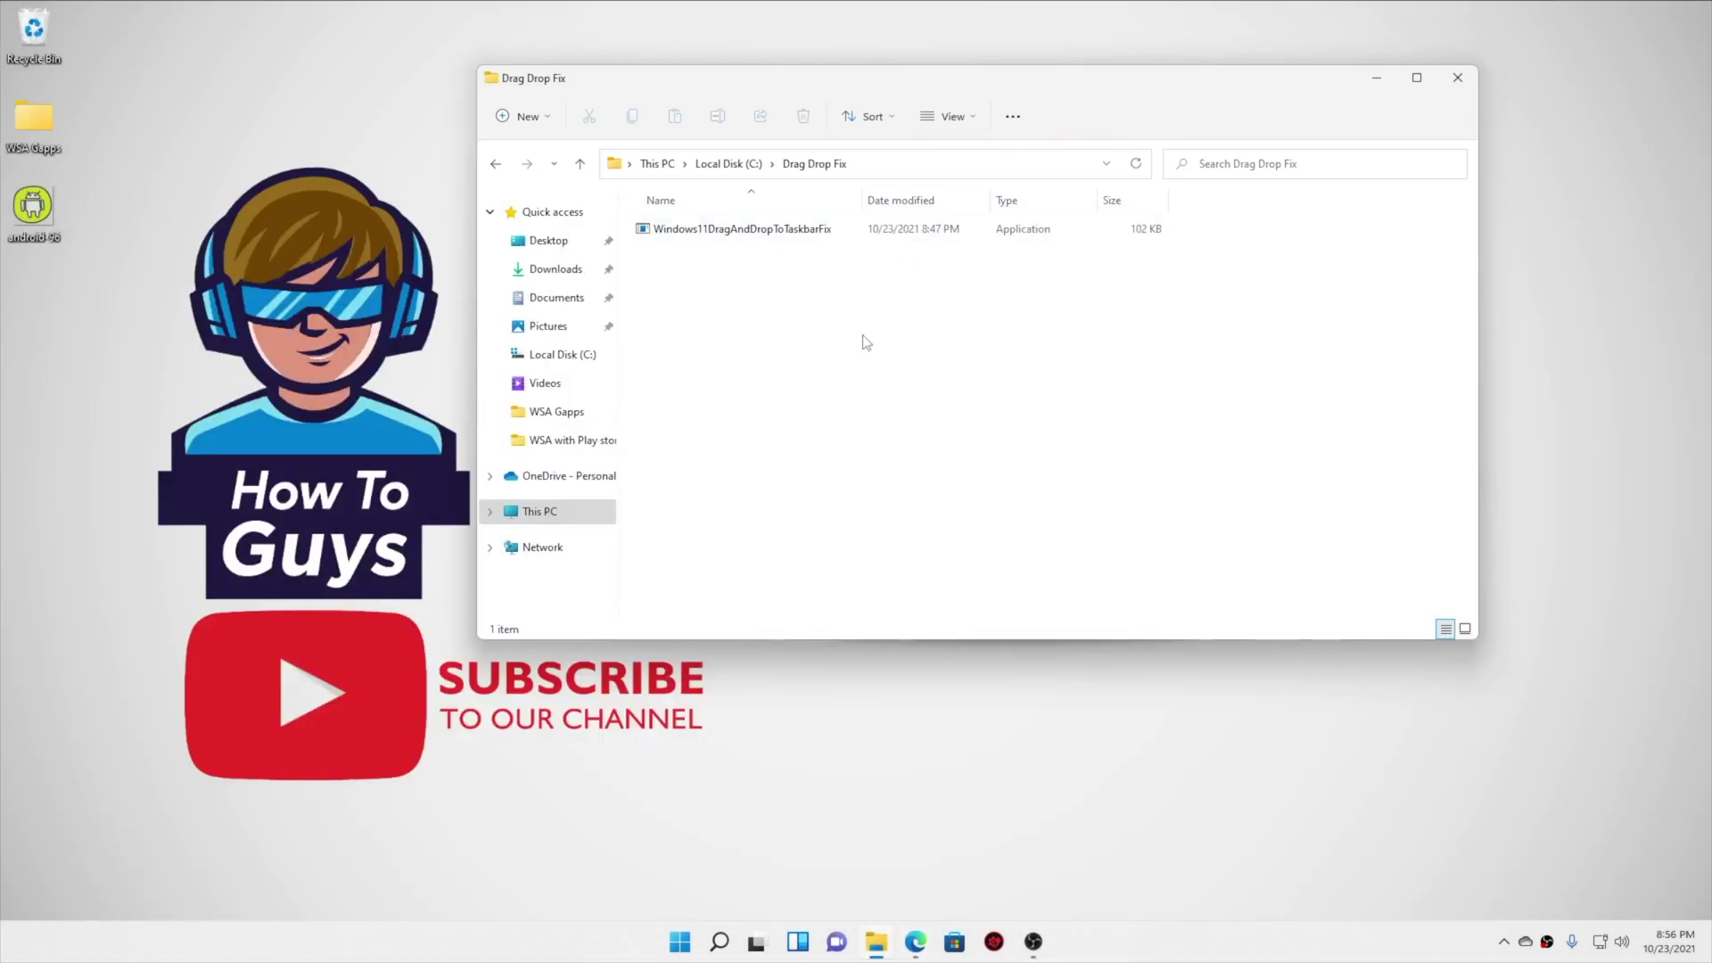
- Create a text document in Drag Drop Fix named Windows11DragAndDropToTaskbarFixConfig, removing the duplicate .txt
{"action": "right_click", "coordinate": [865, 343]}
{"action": "mouse_move", "coordinate": [1132, 473]}
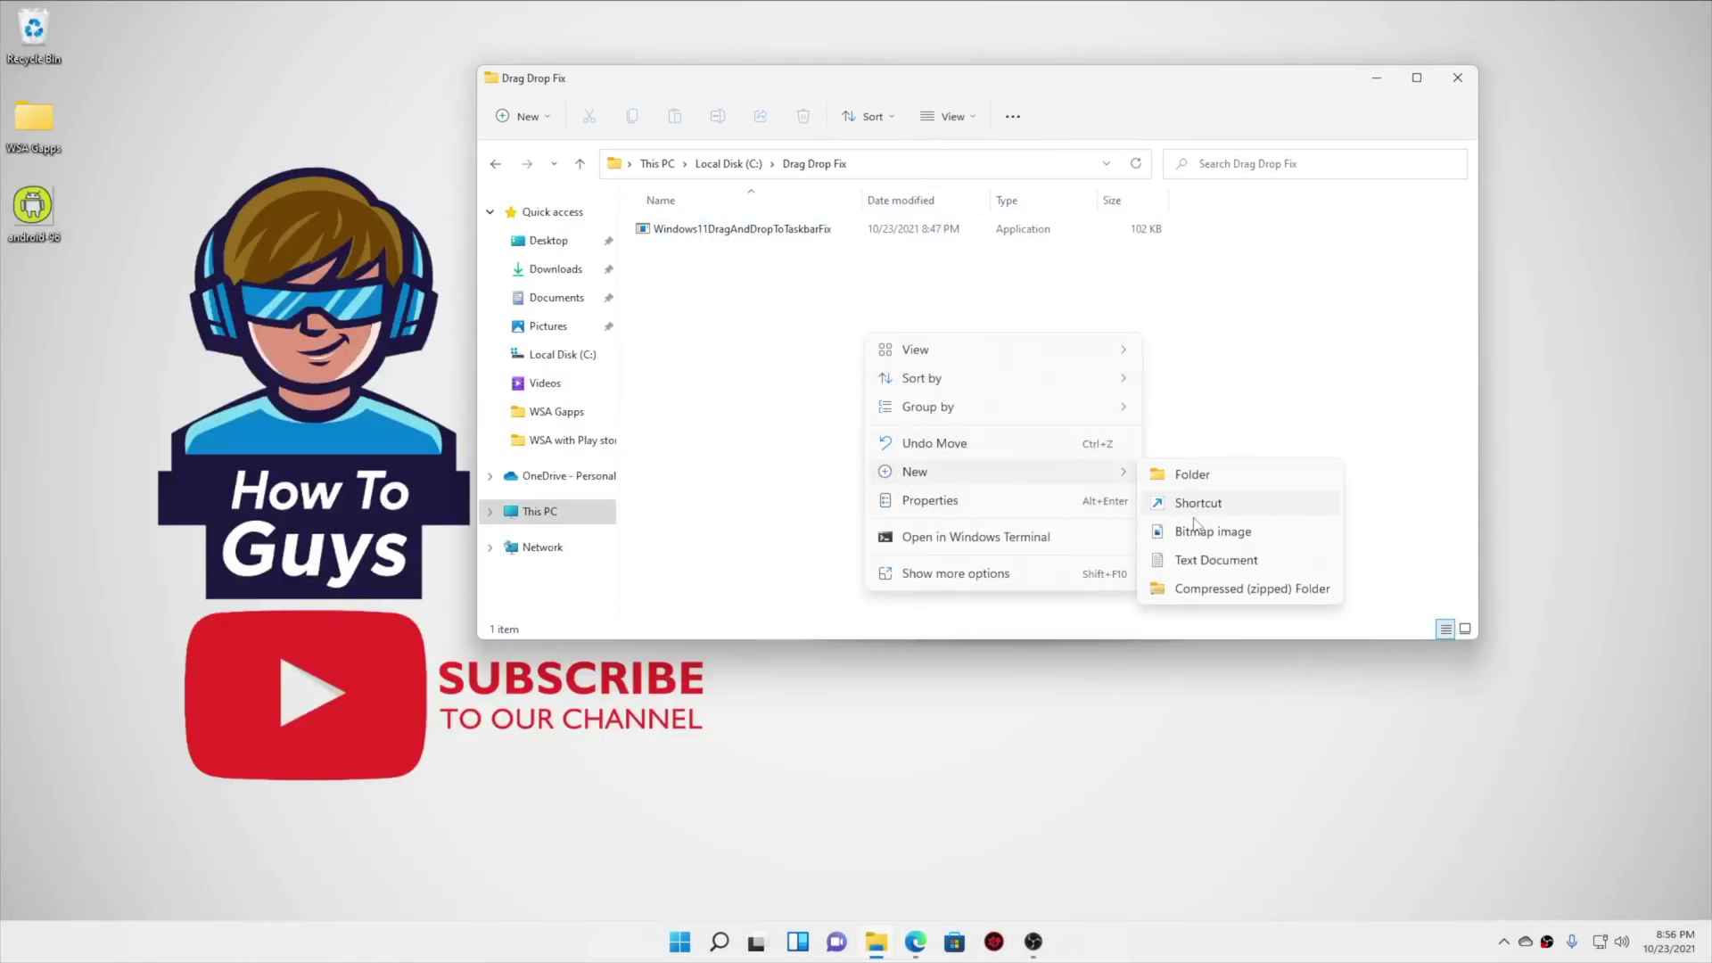
{"action": "left_click", "coordinate": [1214, 560]}
{"action": "left_click", "coordinate": [877, 448]}
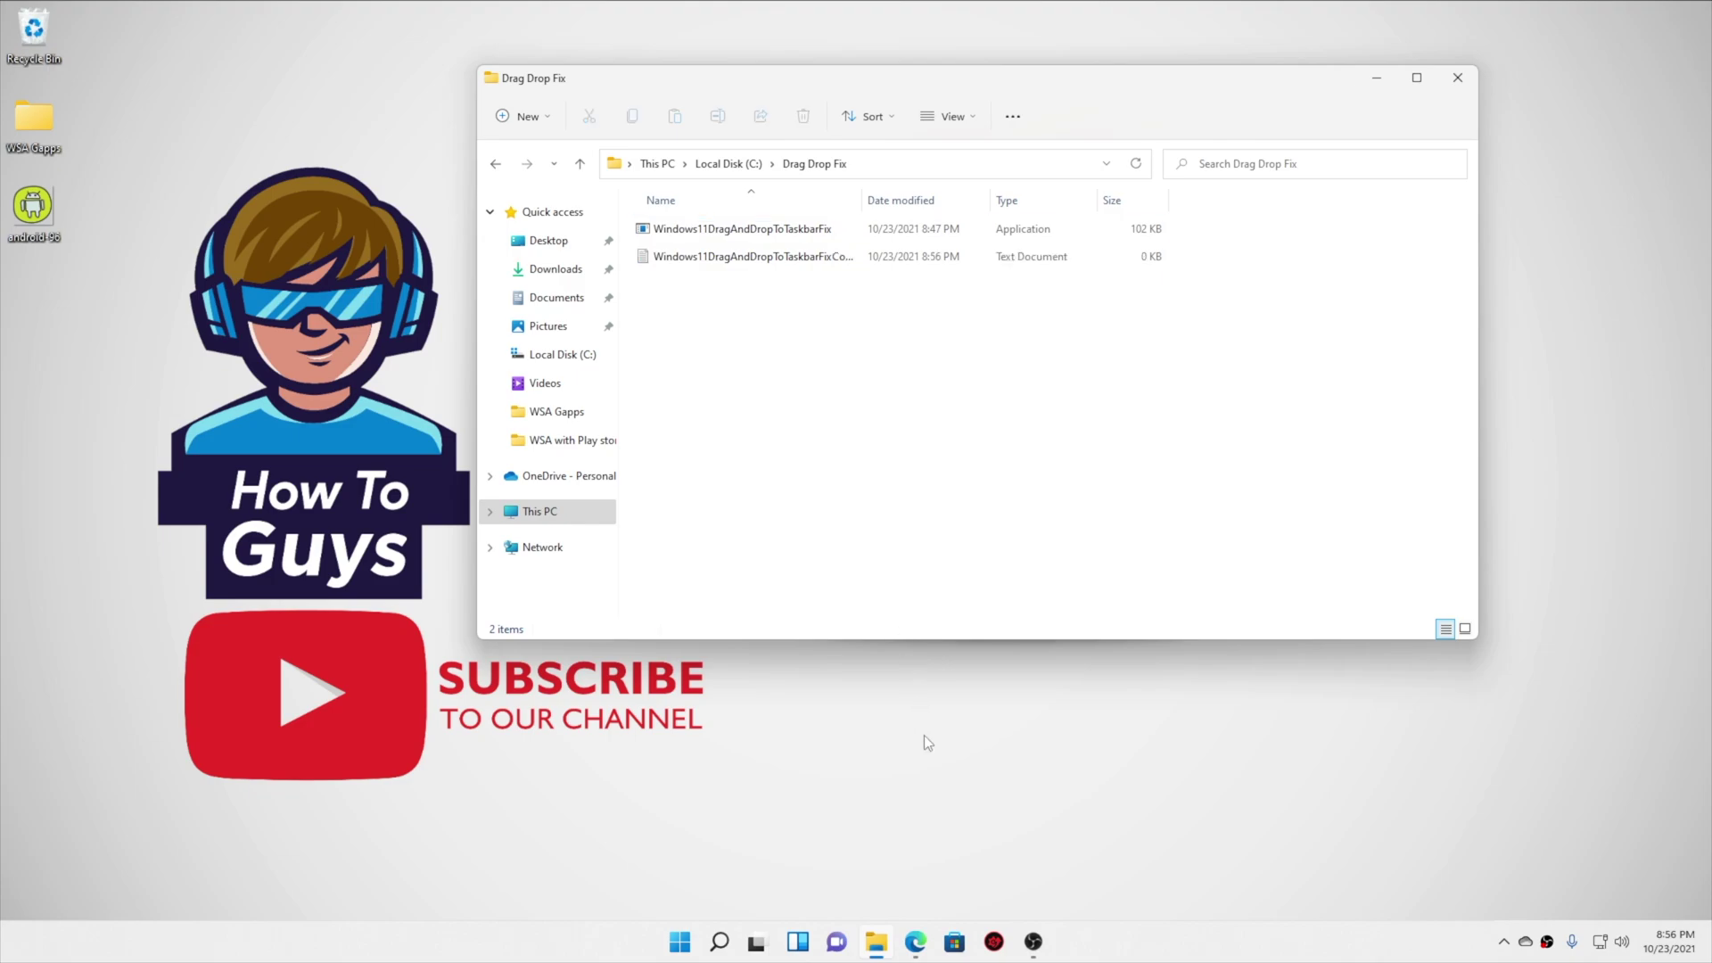
{"action": "left_click", "coordinate": [881, 255]}
{"action": "key", "text": "F2"}
{"action": "left_click", "coordinate": [891, 256]}
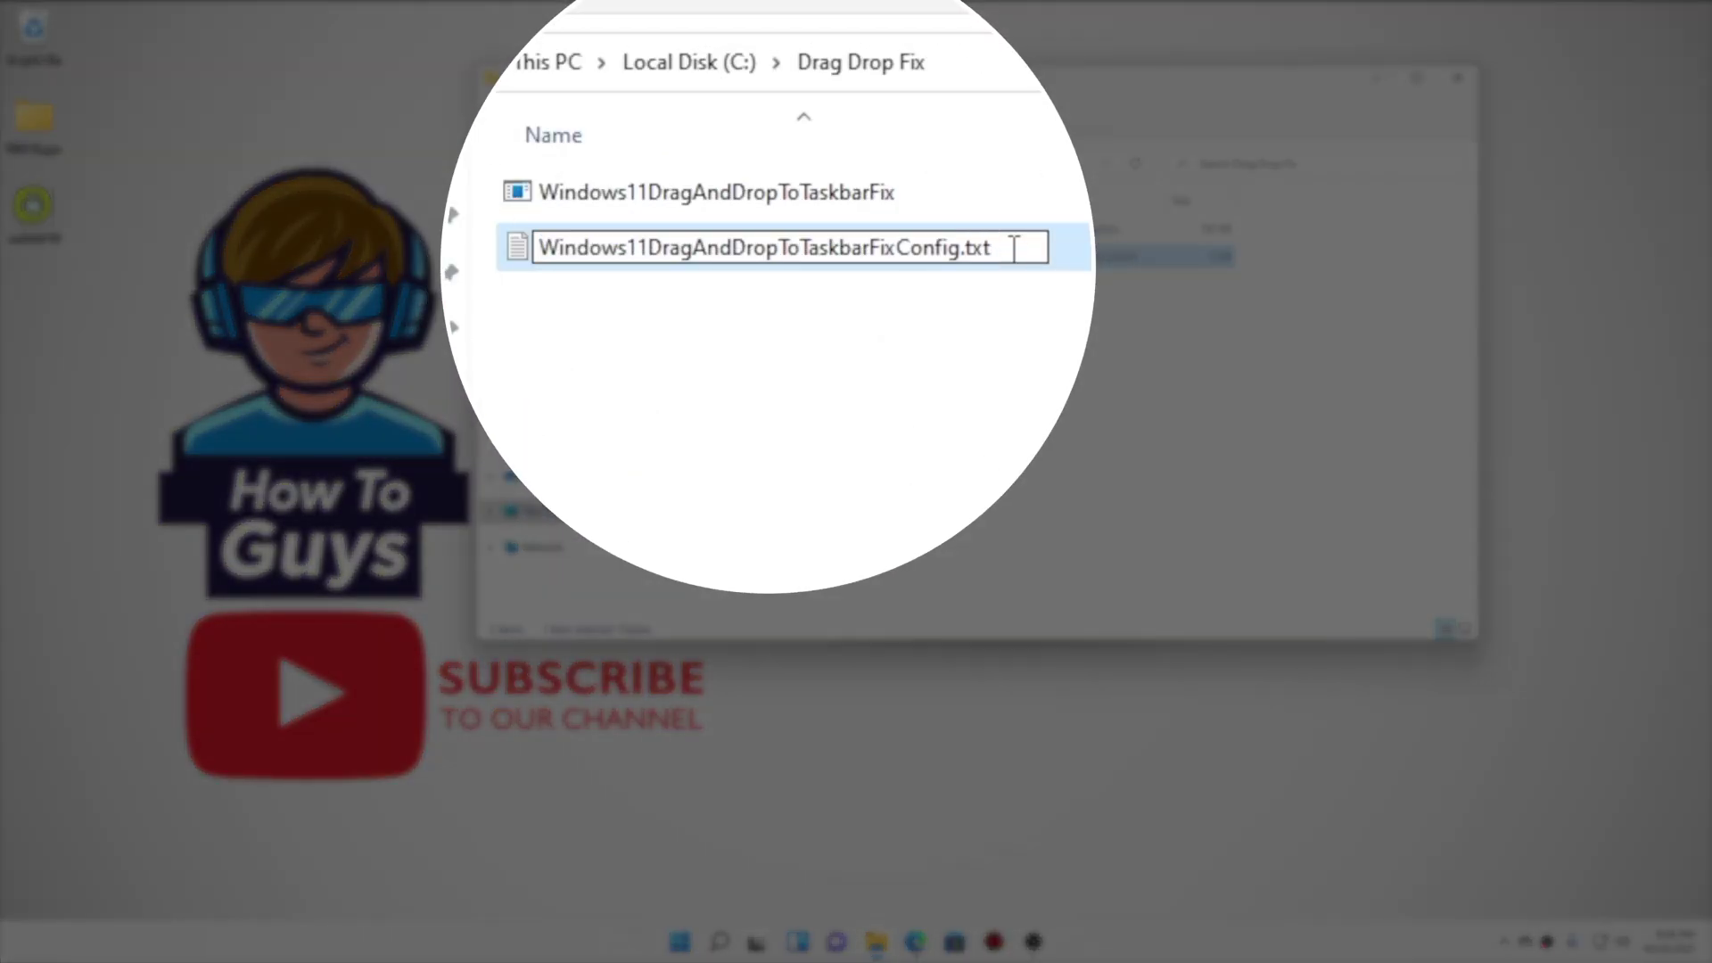
{"action": "key", "text": "BackSpace"}
{"action": "key", "text": "BackSpace"}
{"action": "key", "text": "BackSpace"}
{"action": "key", "text": "BackSpace"}
{"action": "key", "text": "Return"}
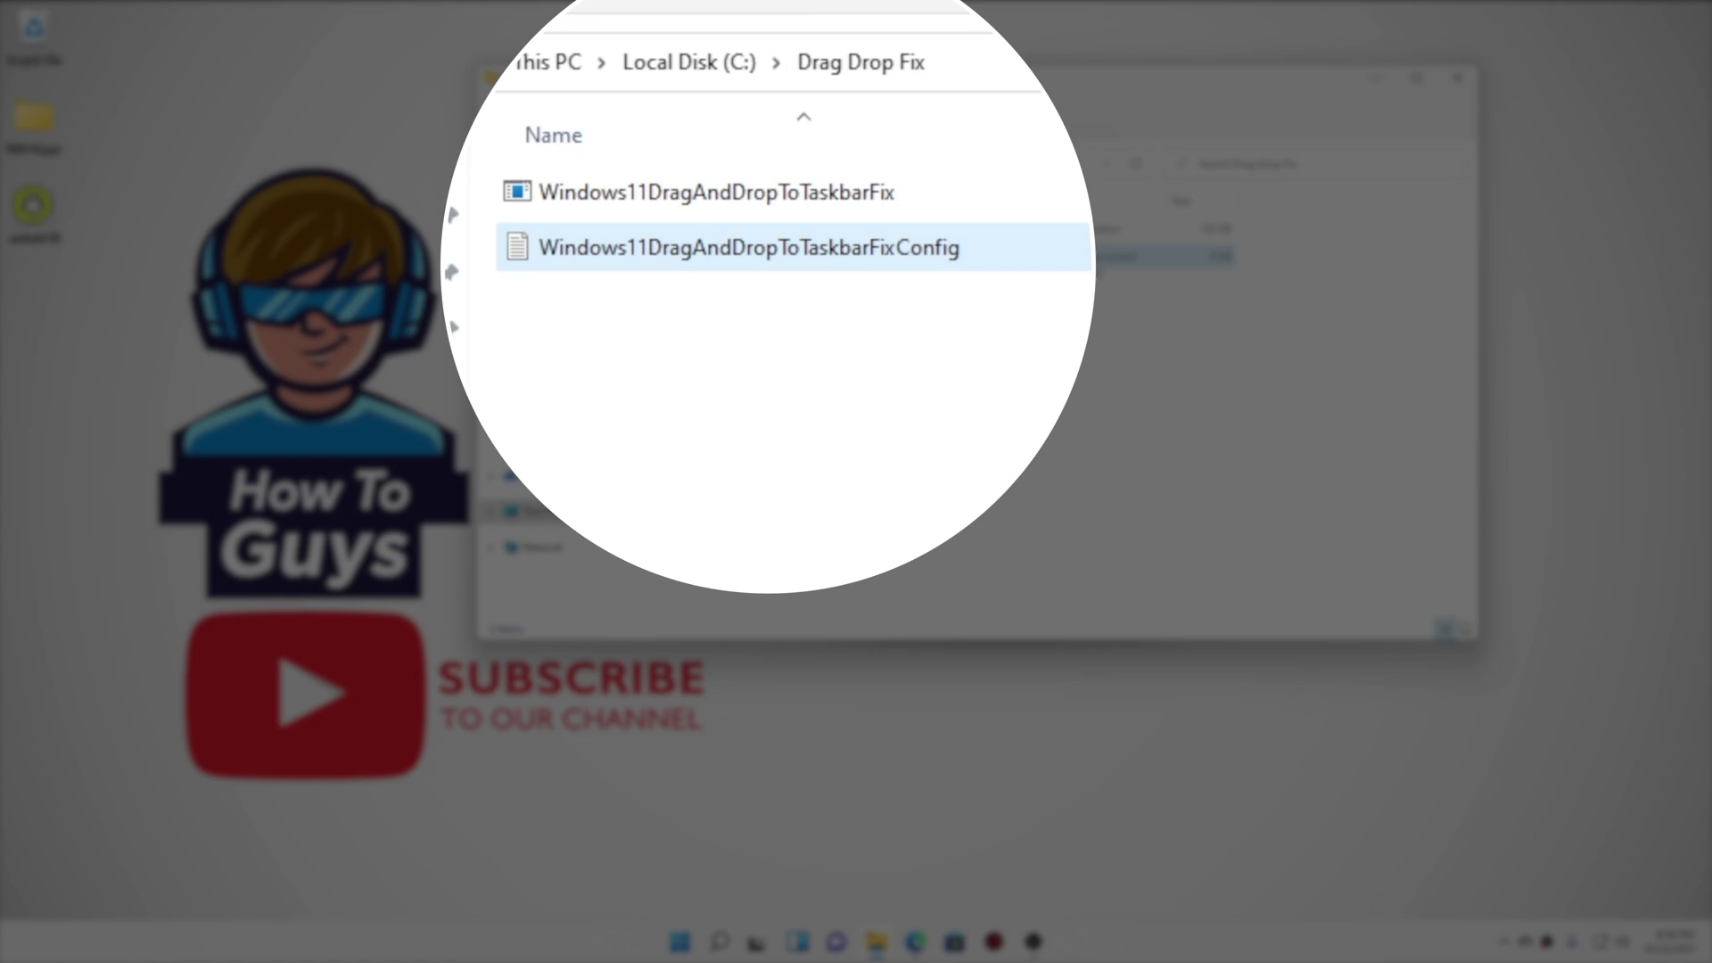
{"action": "left_click", "coordinate": [863, 312]}
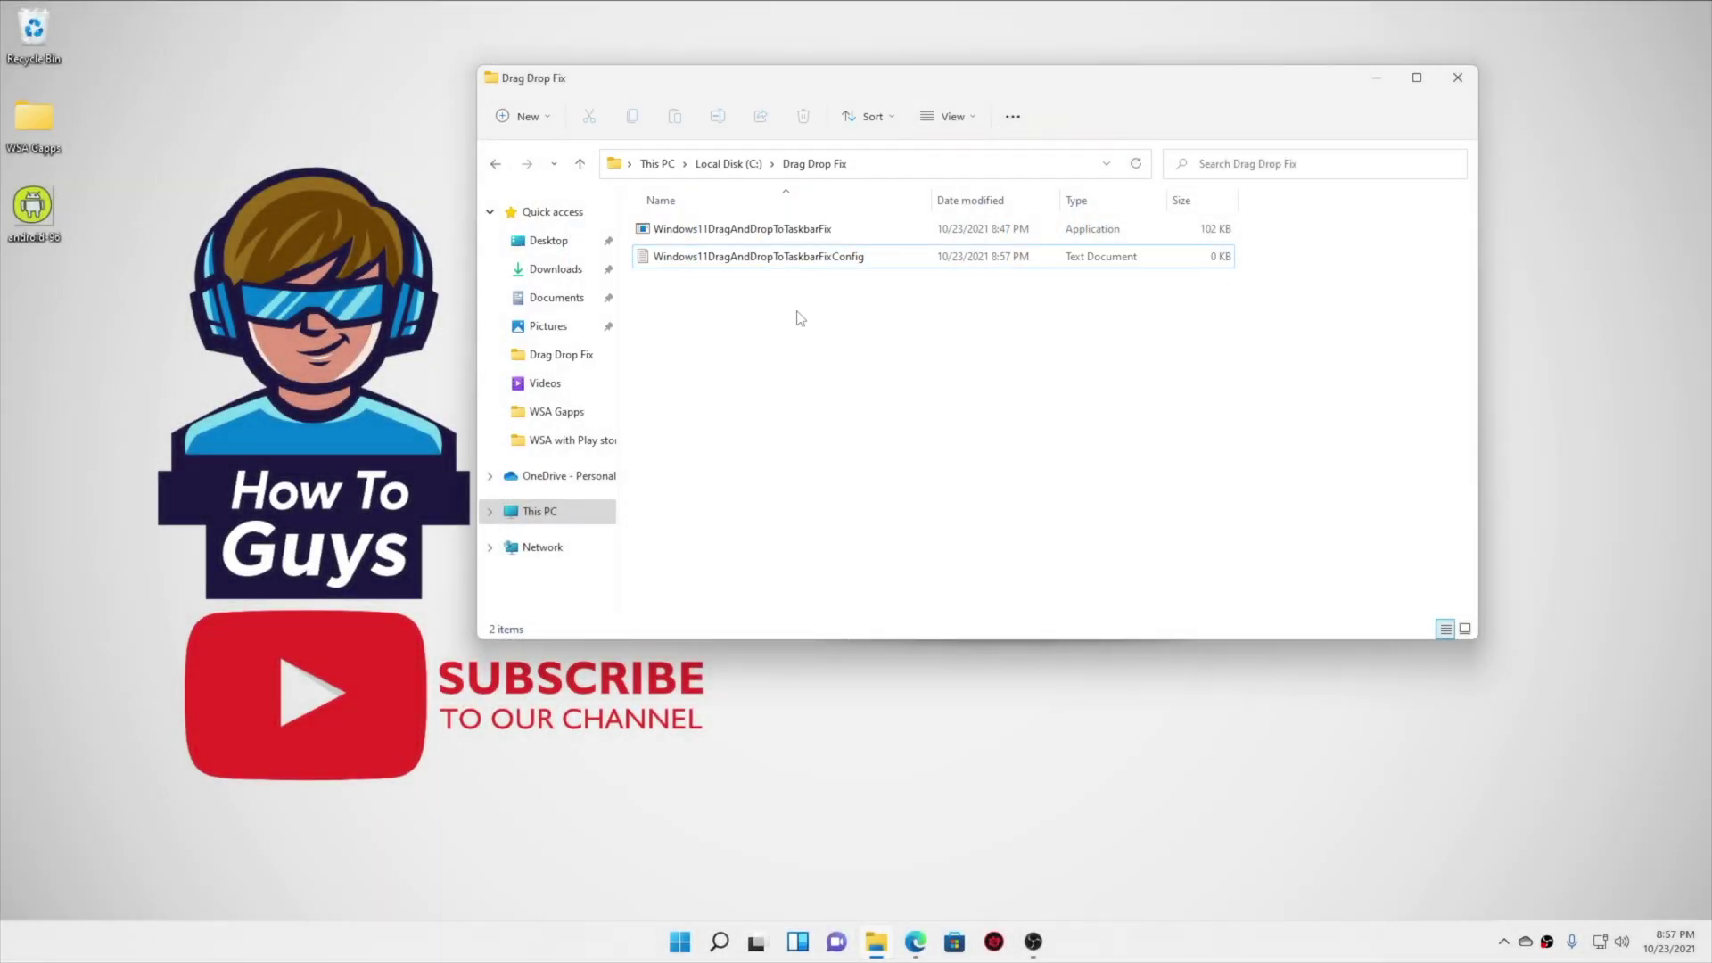
- Open the config file in Notepad and paste the configuration variables copied from GitHub
{"action": "double_click", "coordinate": [768, 262]}
{"action": "left_click_drag", "start_coordinate": [765, 143], "coordinate": [1094, 143]}
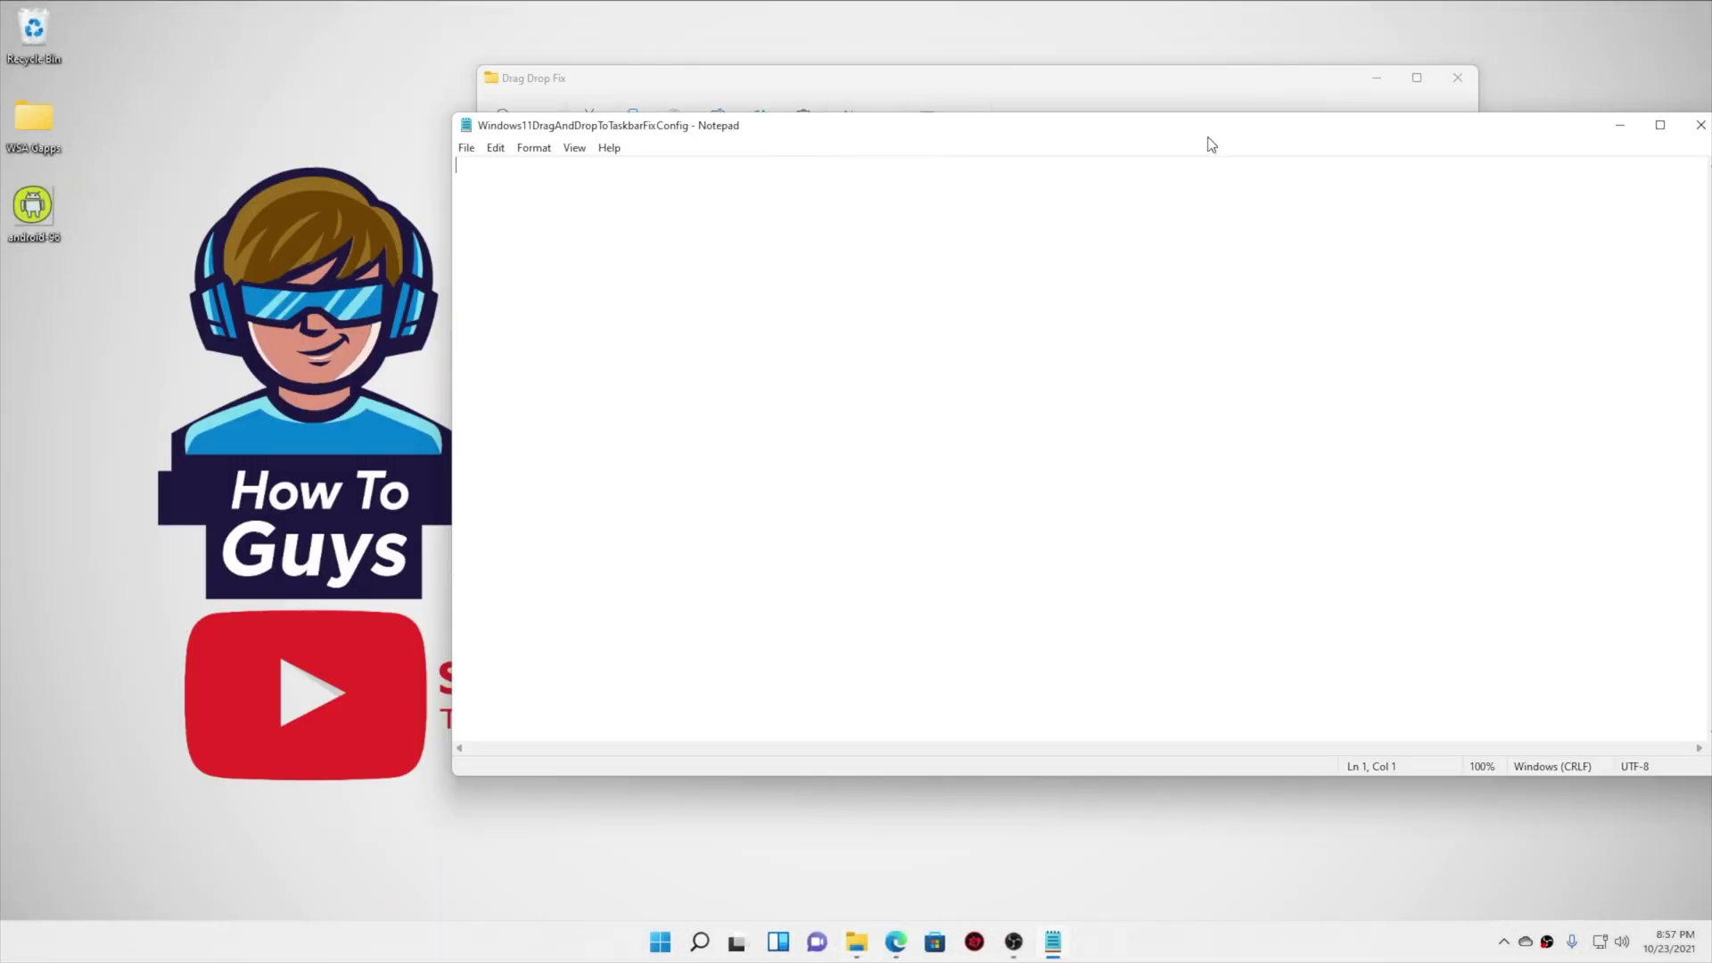
{"action": "left_click", "coordinate": [896, 943]}
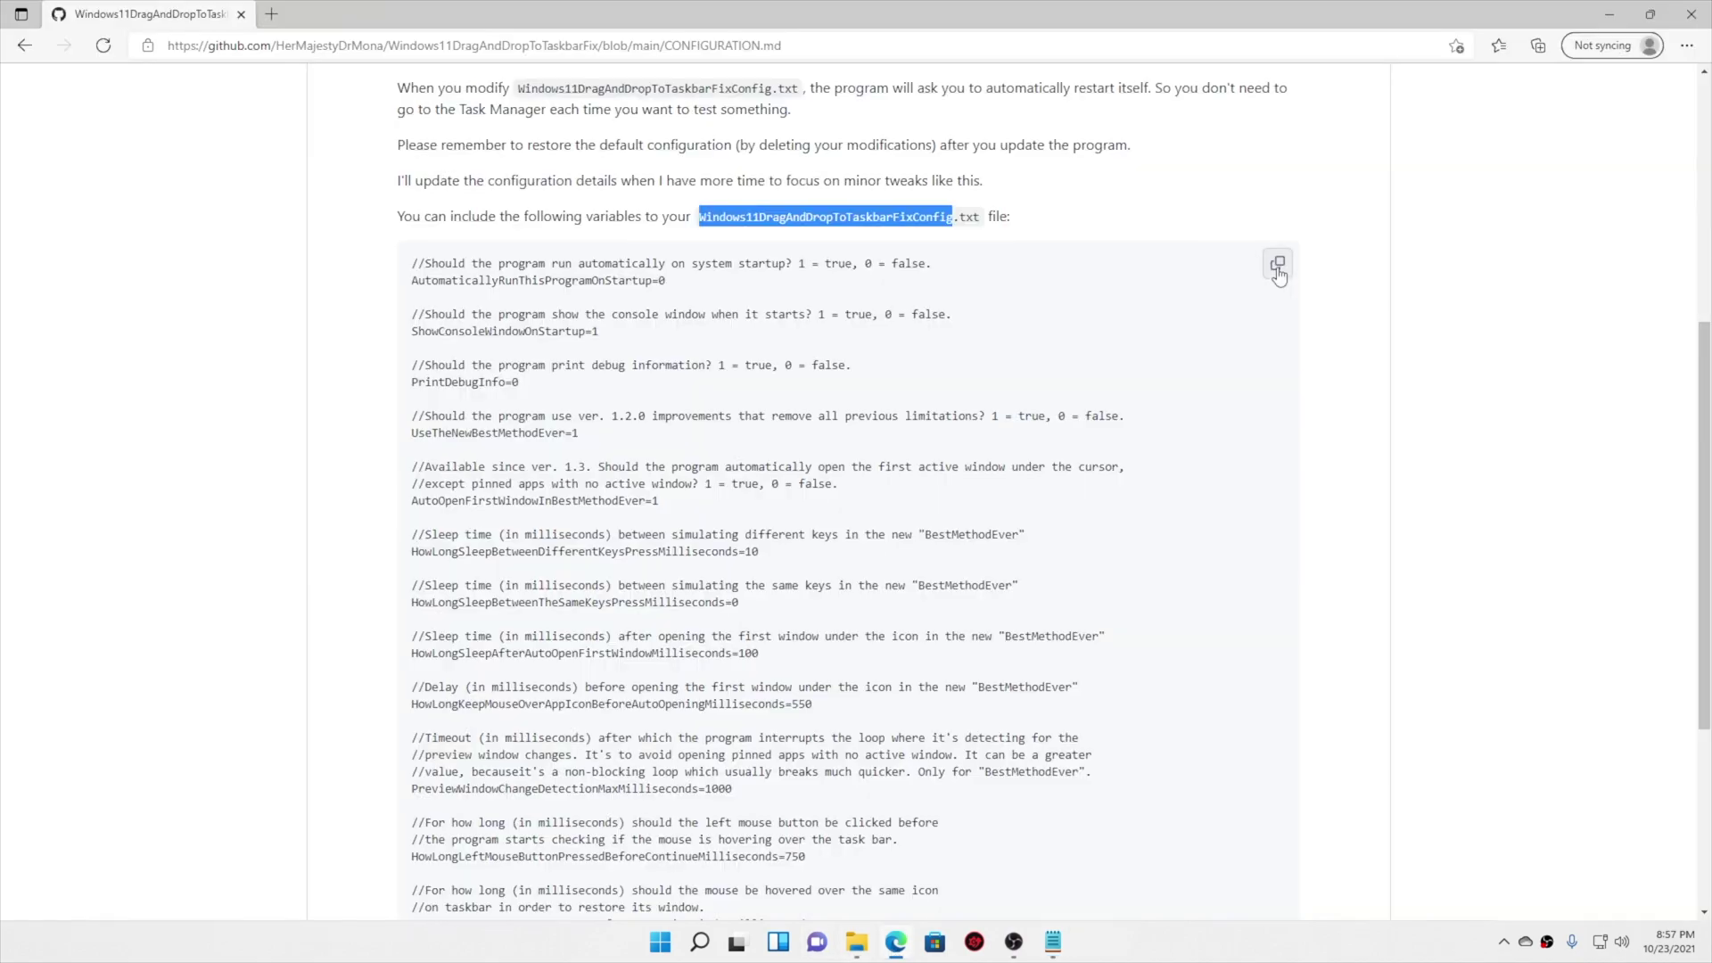
{"action": "key", "text": "alt+Tab"}
{"action": "key", "text": "ctrl+v"}
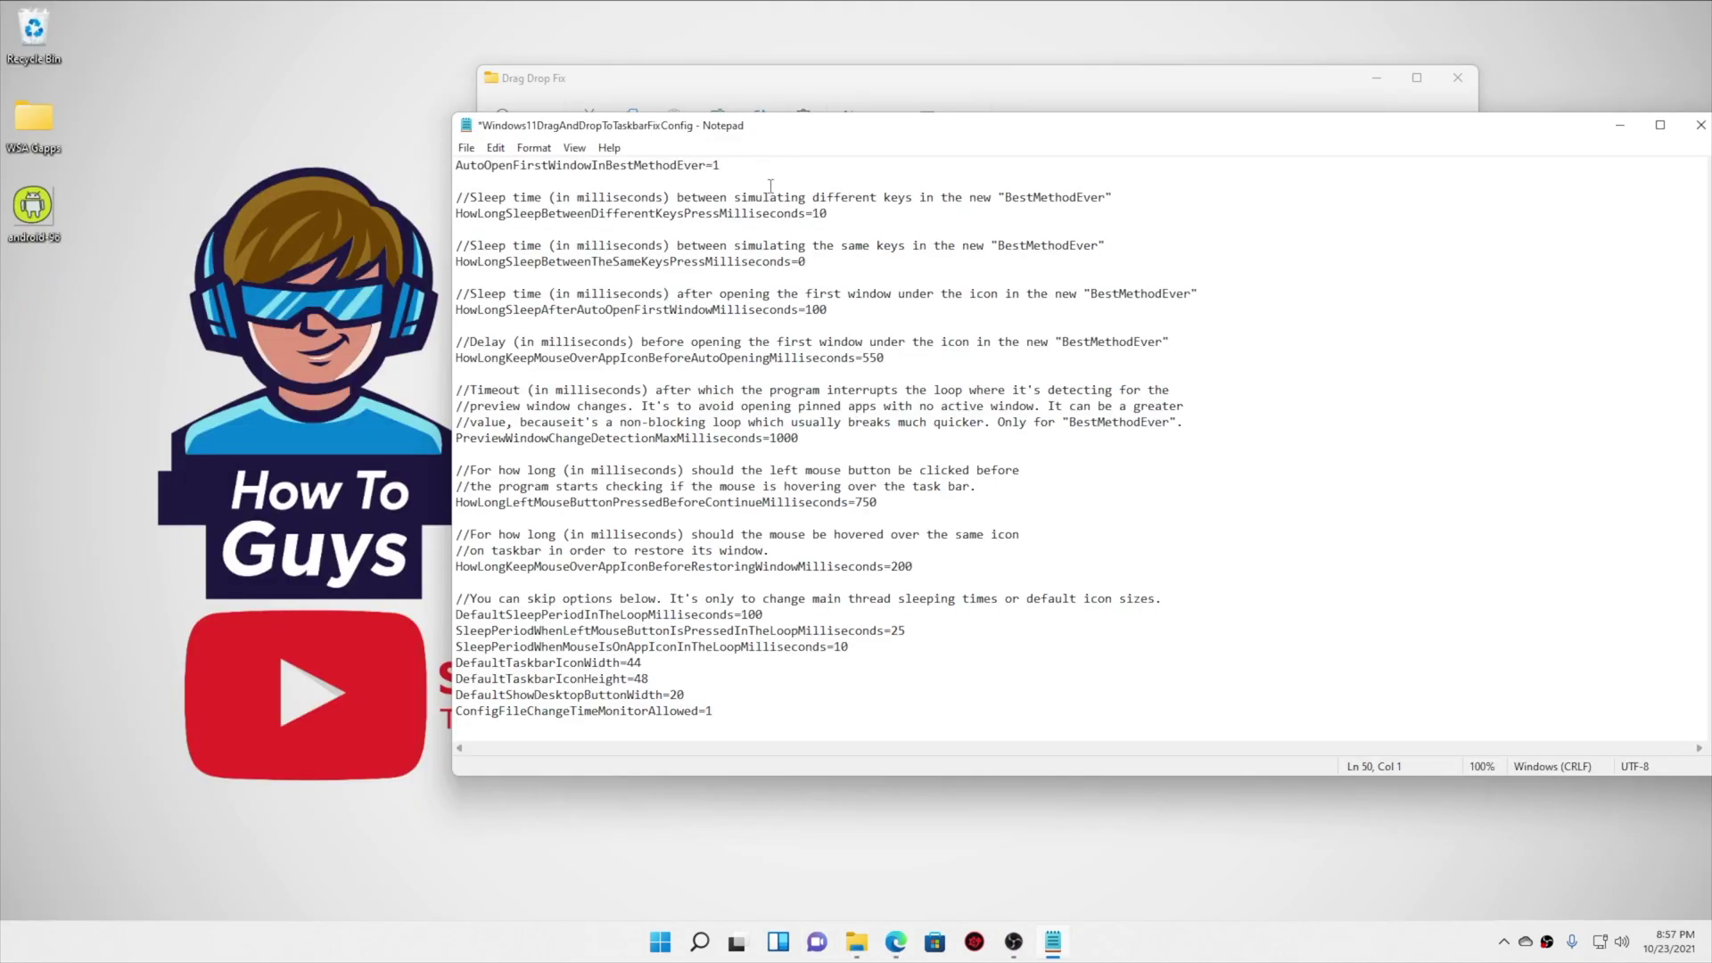
- Set AutomaticallyRunThisProgramOnStartup to 1 in the config file
{"action": "scroll", "coordinate": [770, 243], "scroll_direction": "up", "scroll_amount": 5}
{"action": "left_click", "coordinate": [762, 180]}
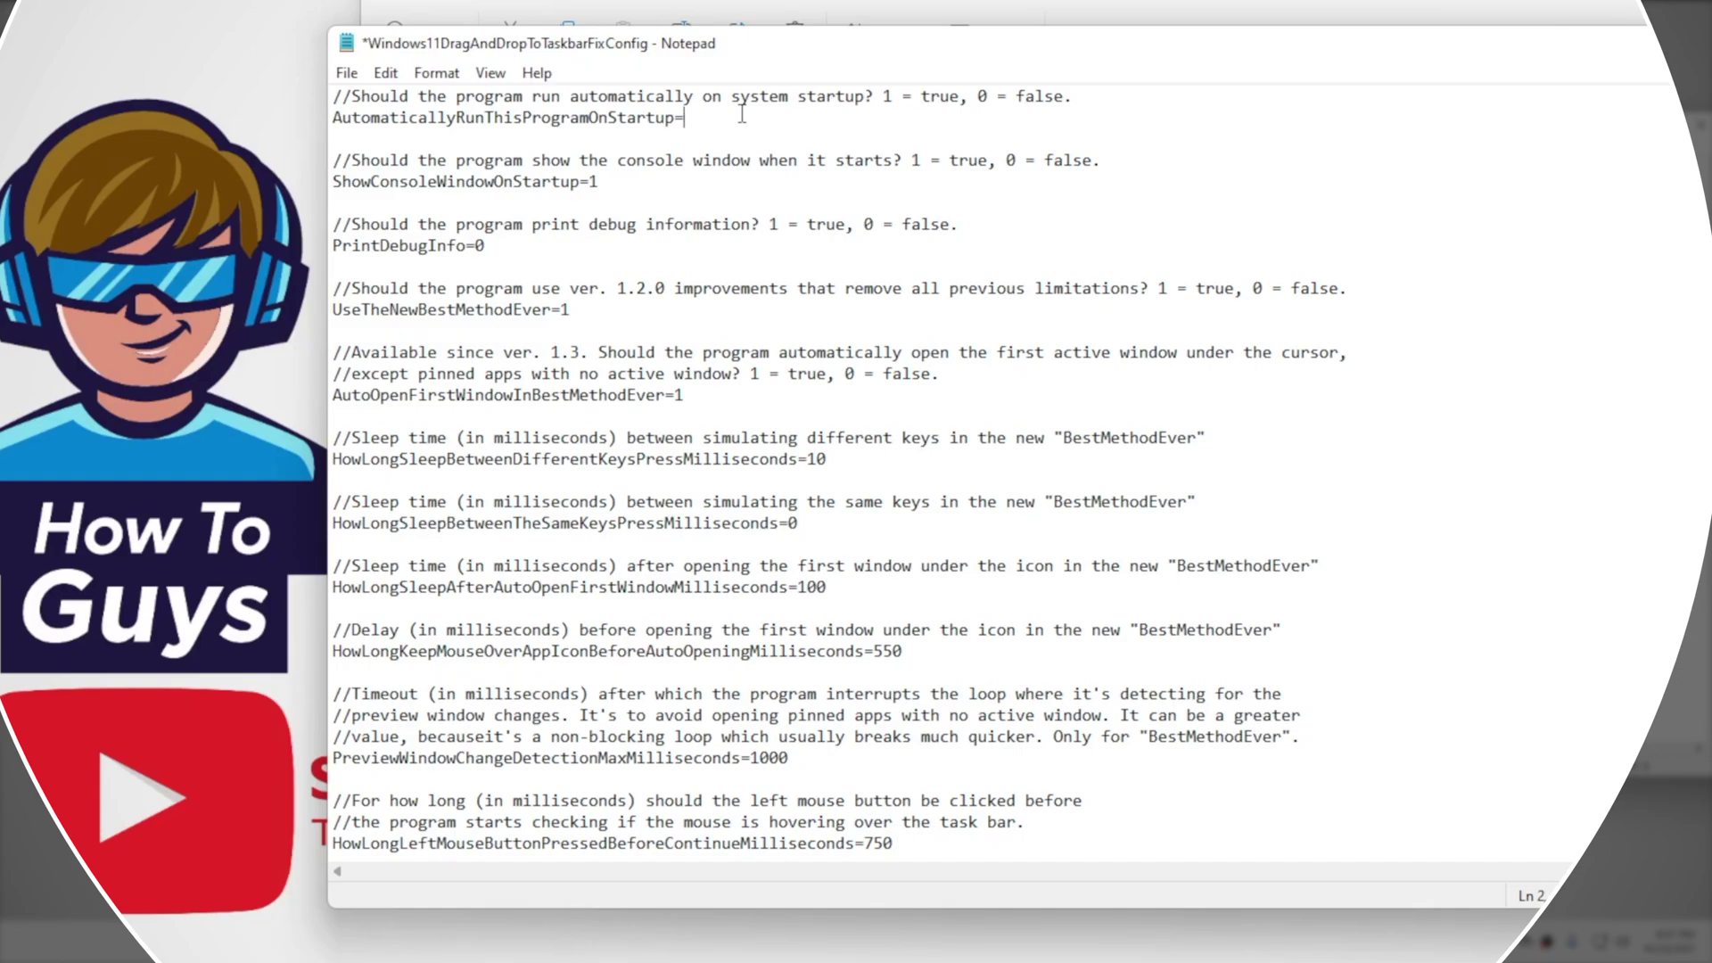
{"action": "type", "text": "1"}
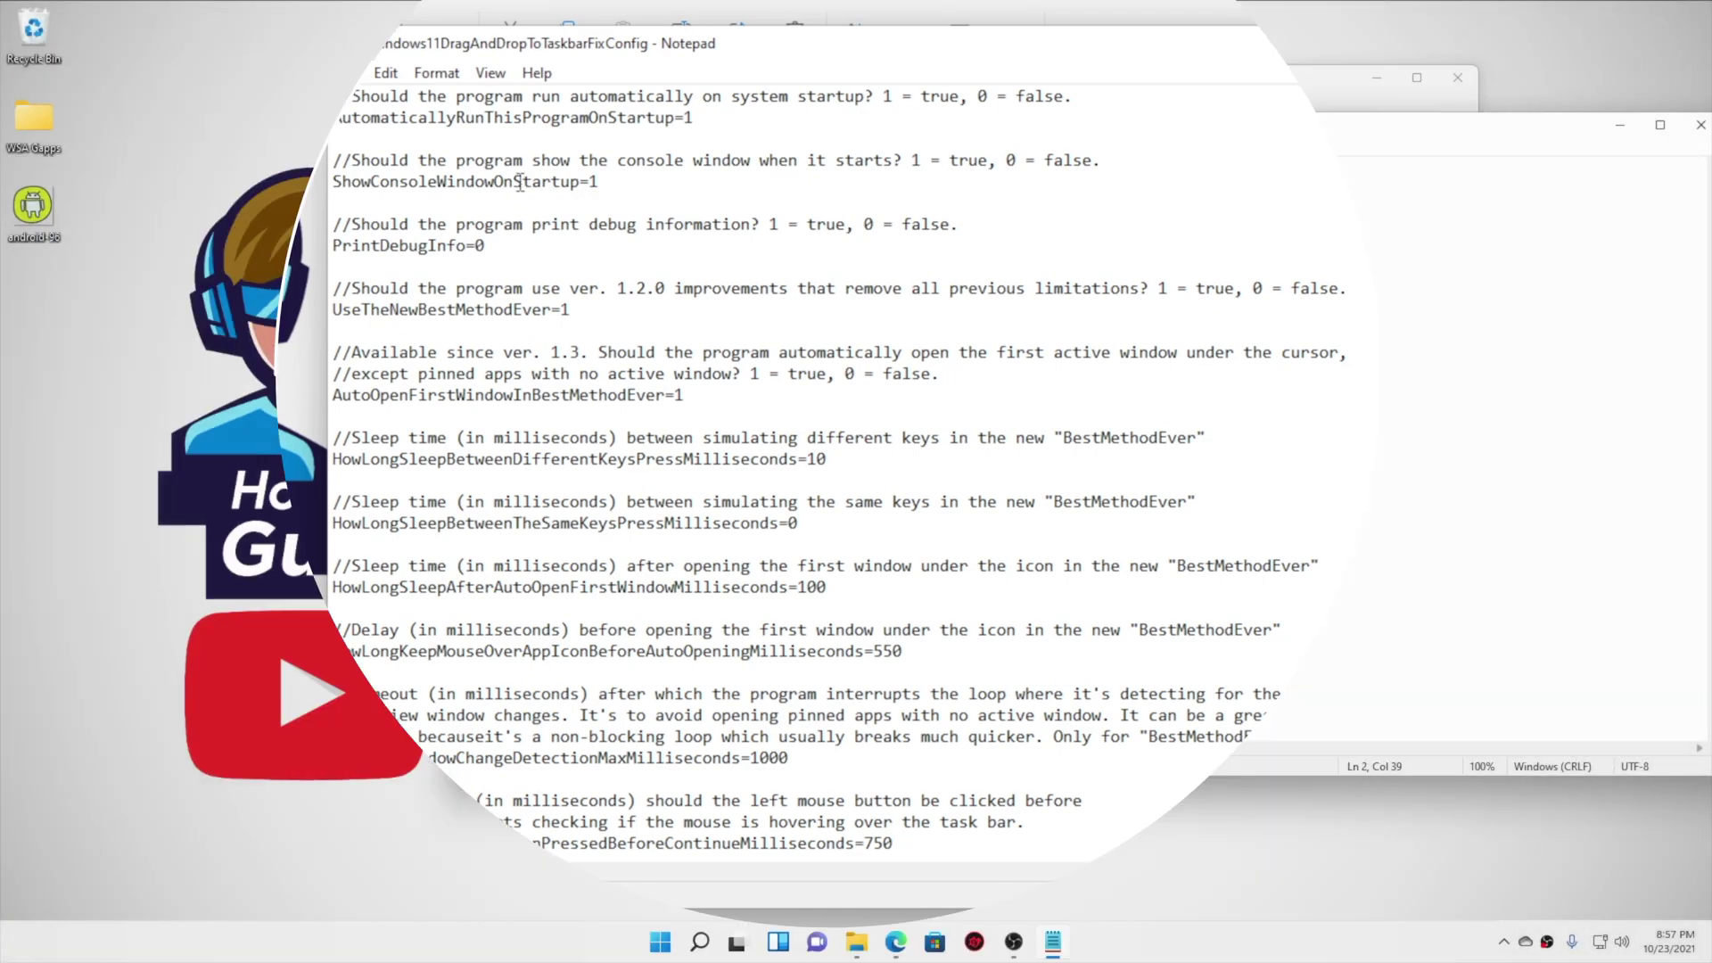
{"action": "left_click", "coordinate": [611, 181]}
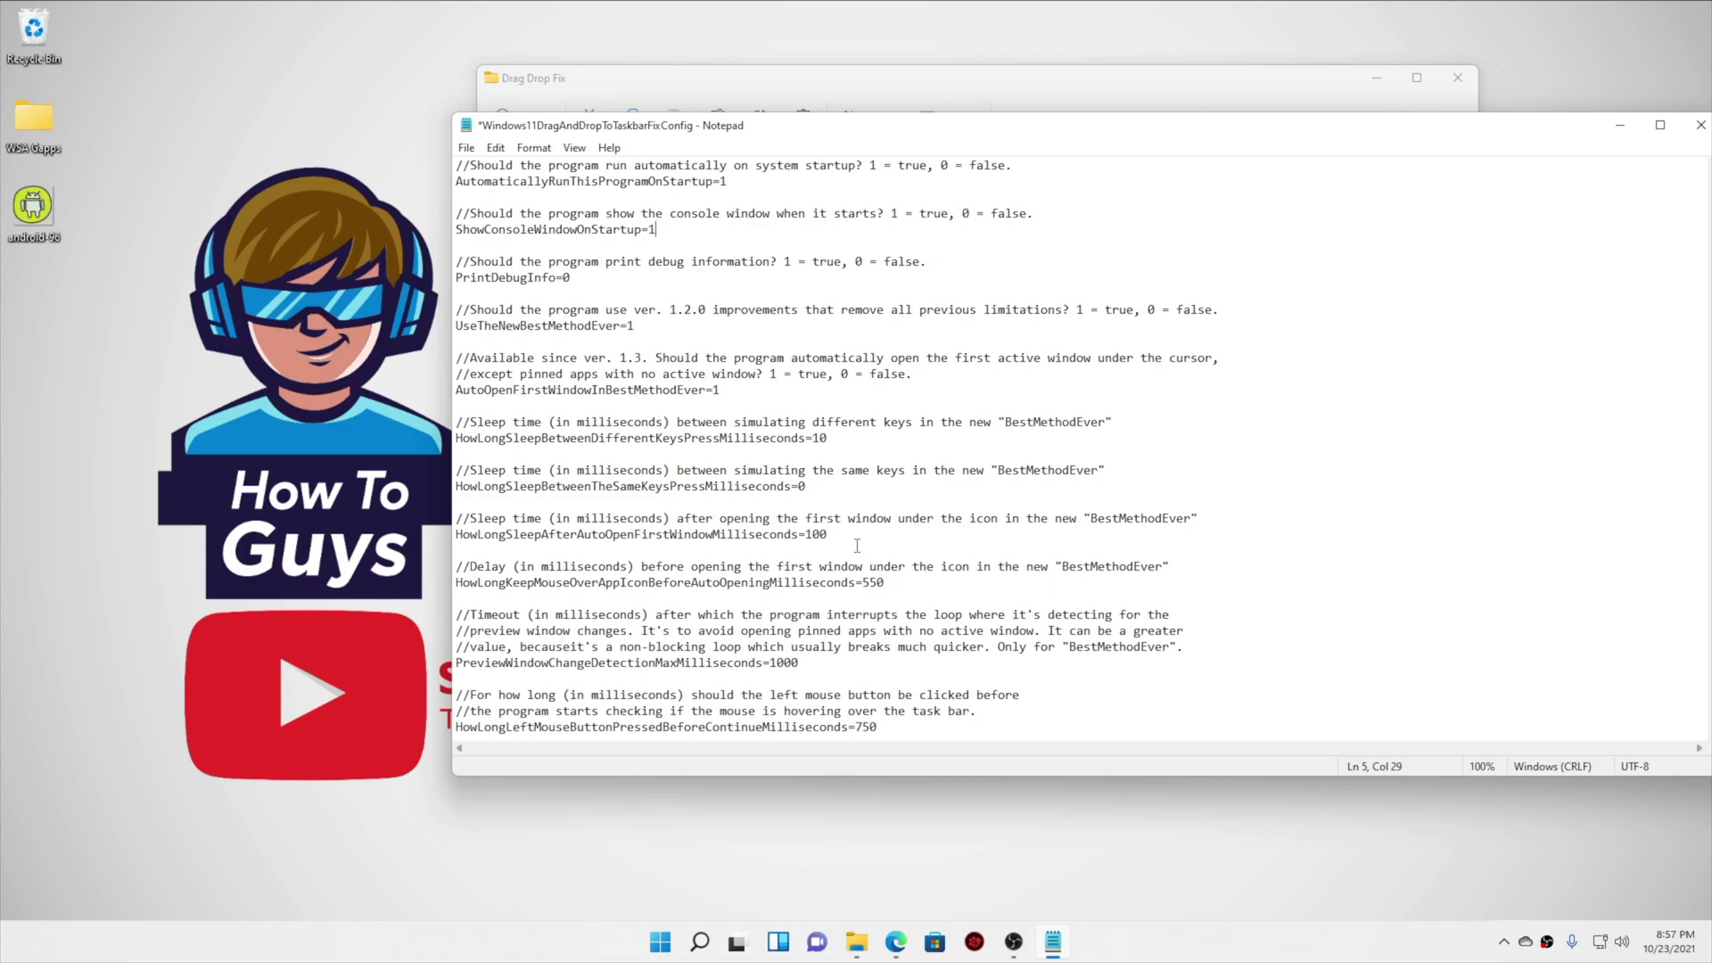
{"action": "scroll", "coordinate": [856, 546], "scroll_direction": "down", "scroll_amount": 1}
{"action": "scroll", "coordinate": [536, 522], "scroll_direction": "up", "scroll_amount": 1}
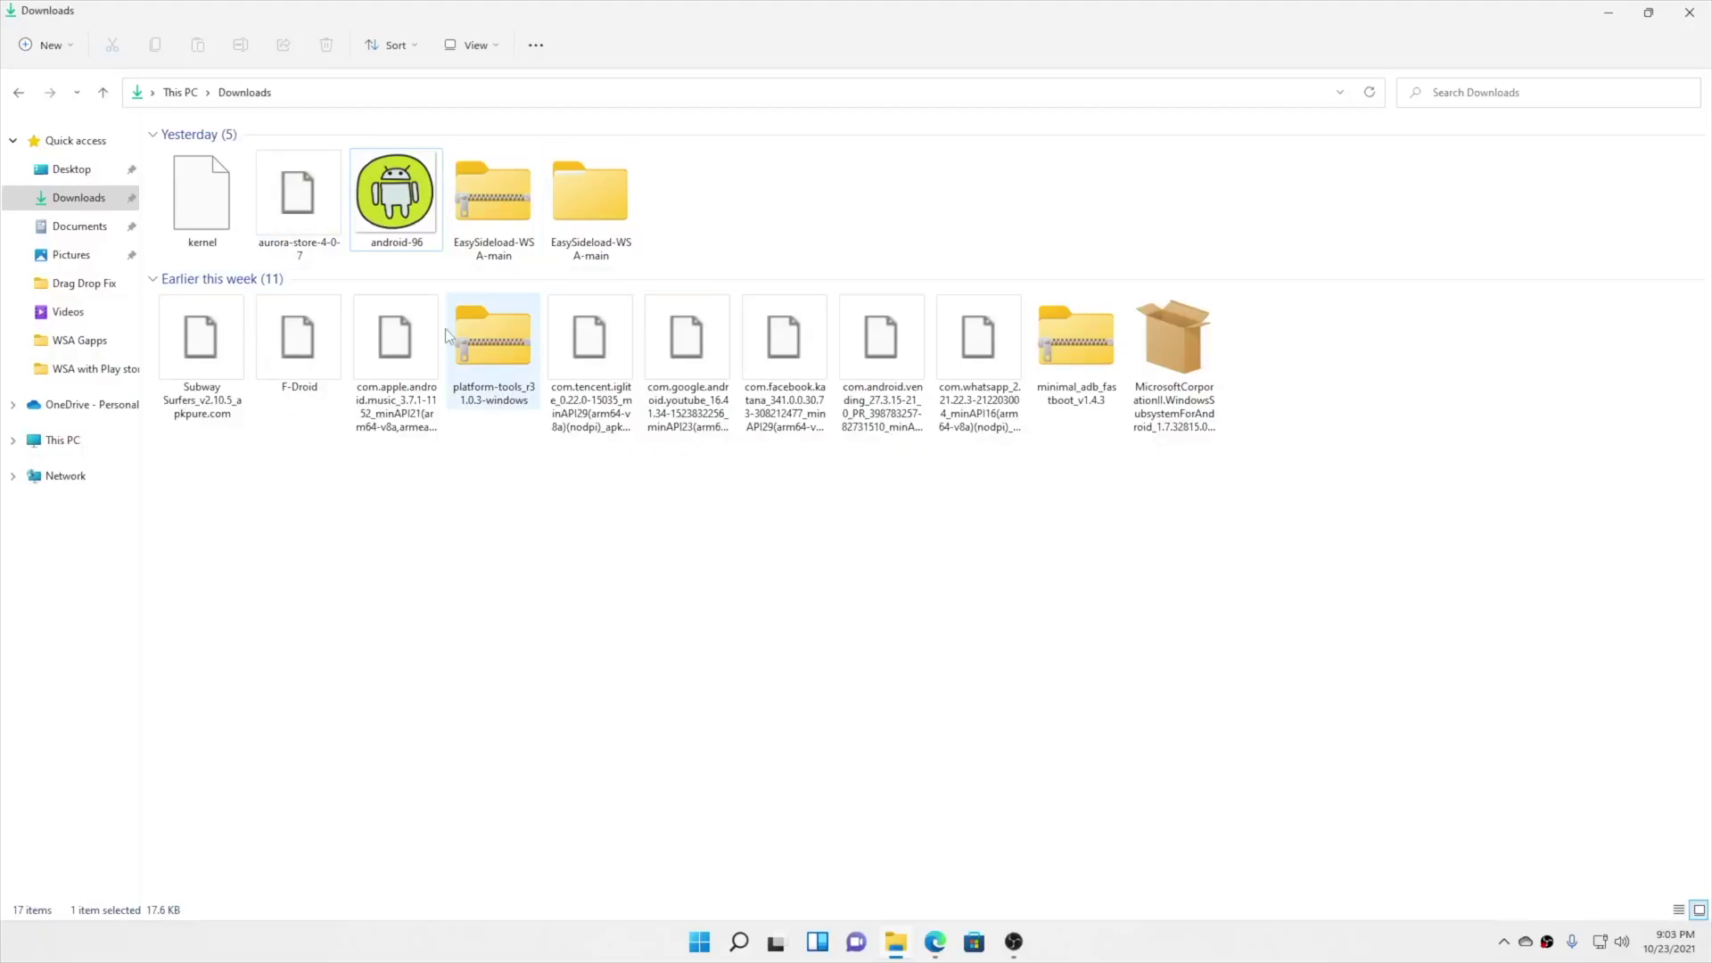
{"action": "left_click_drag", "start_coordinate": [397, 192], "coordinate": [779, 617]}
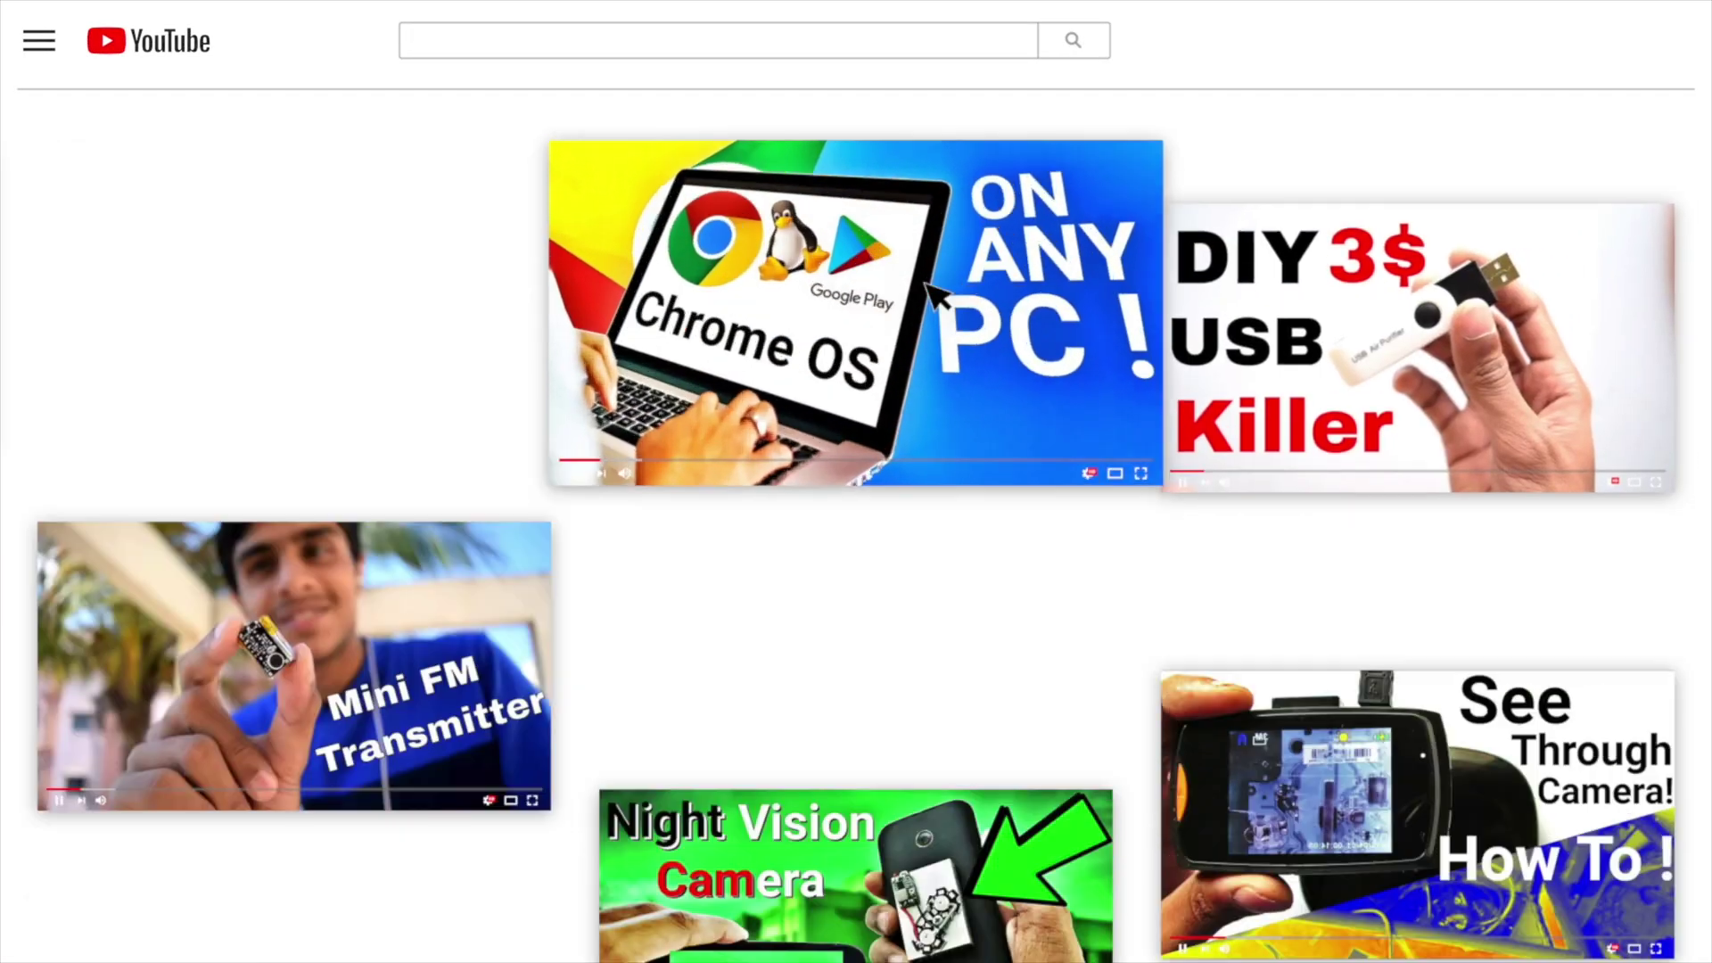